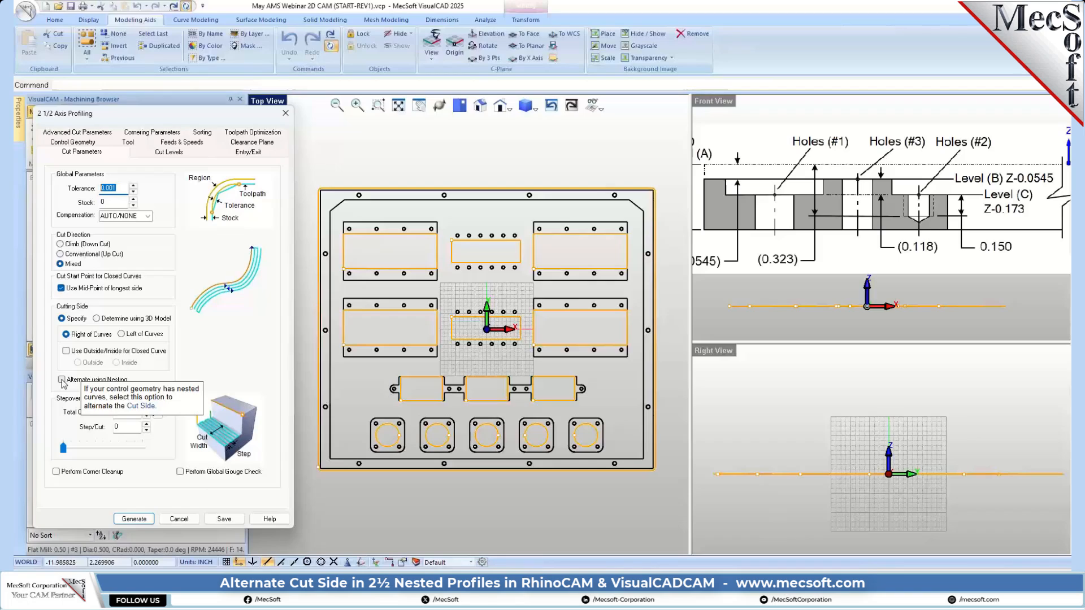
Step: Enable alternating the cut side using nesting, and set the total cut width and step per cut to 0.1
click(62, 380)
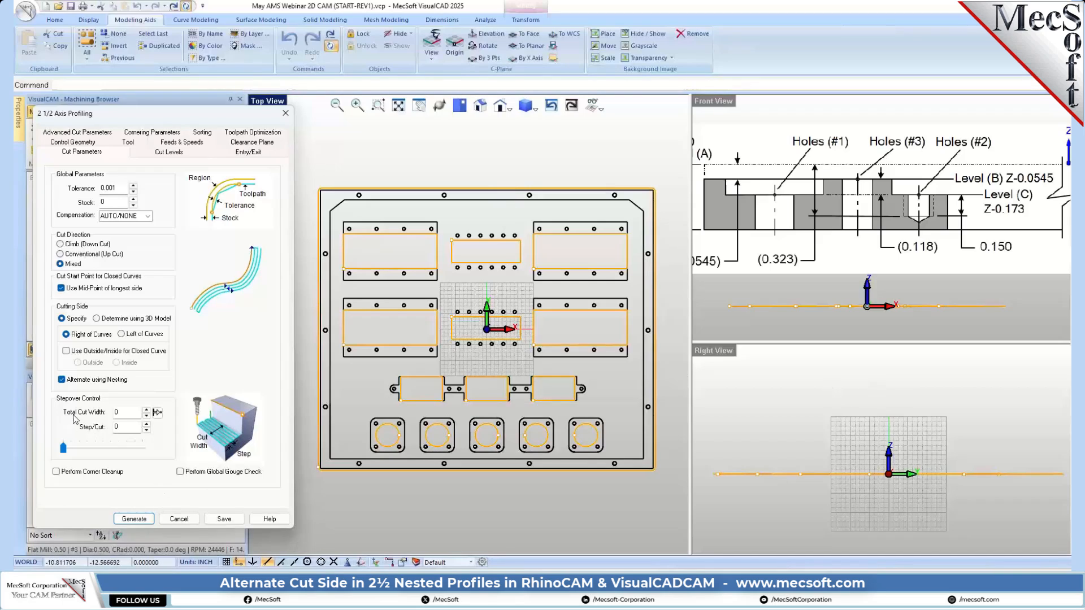
mouse_move(134, 412)
text(.1)
click(123, 428)
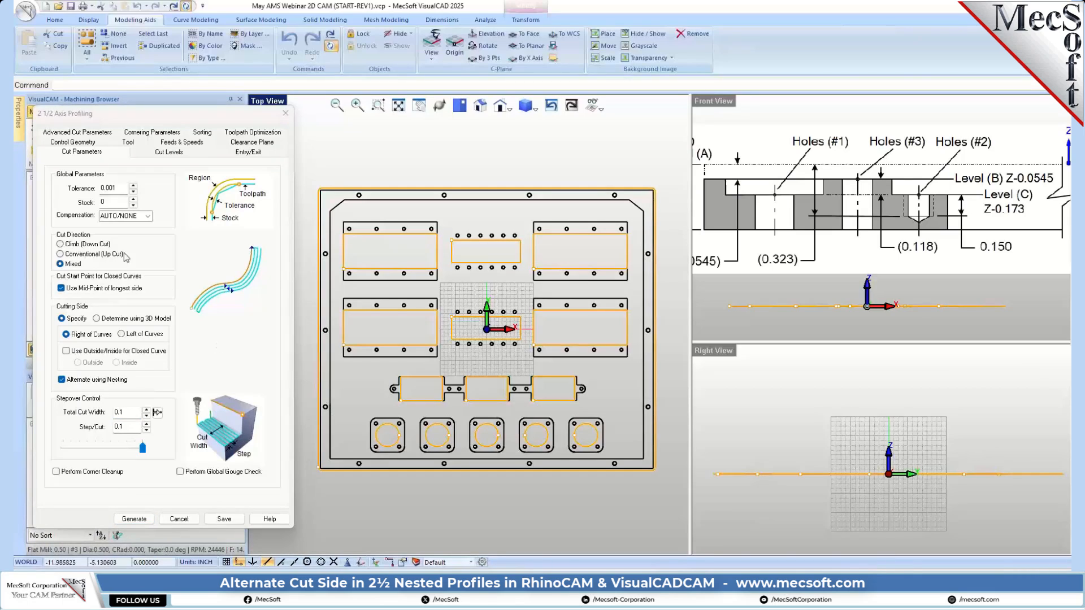
Step: Set the cut geometry location in the cut levels to Pick Top with a value of 0.0545
click(168, 153)
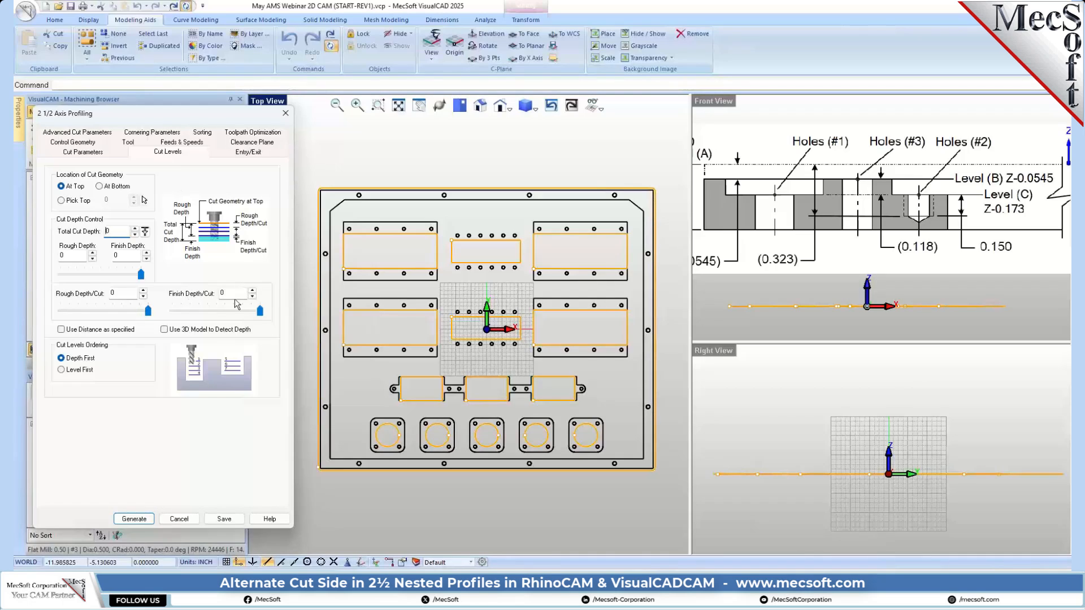
scroll(918, 199, down, 2)
scroll(768, 176, up, 1)
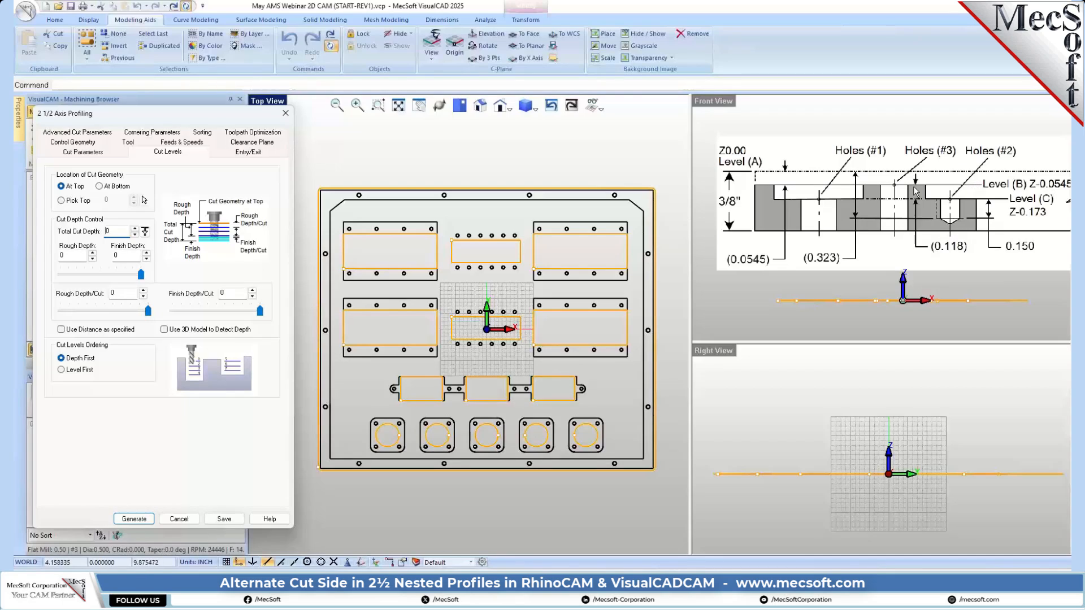
scroll(764, 199, down, 1)
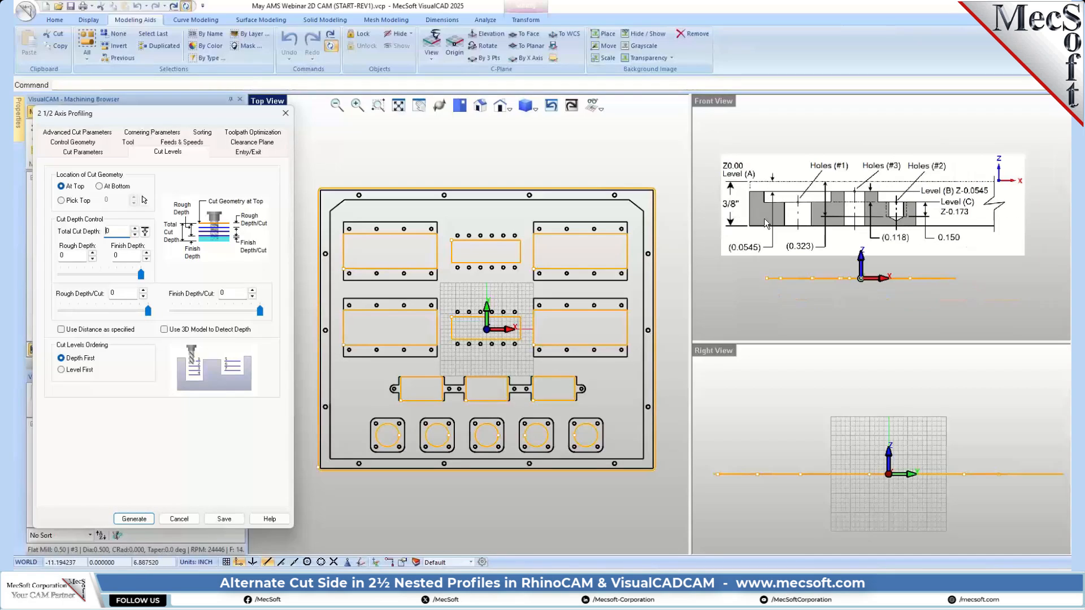
click(77, 202)
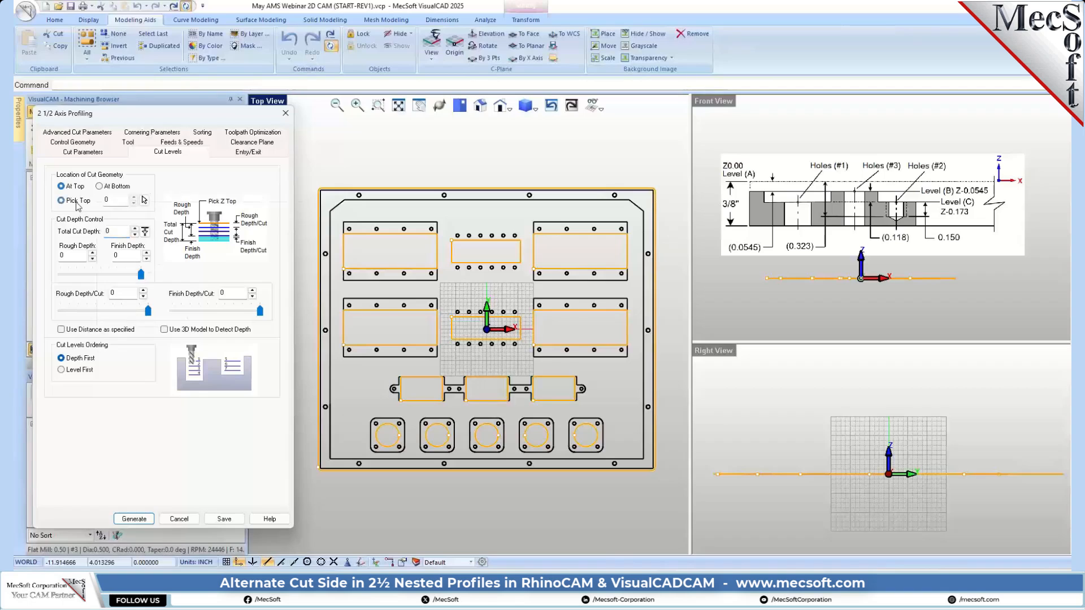
click(113, 199)
Step: Set the total cut depth to 0.3205 and reduce the rough depth per cut to 0.1282
click(124, 232)
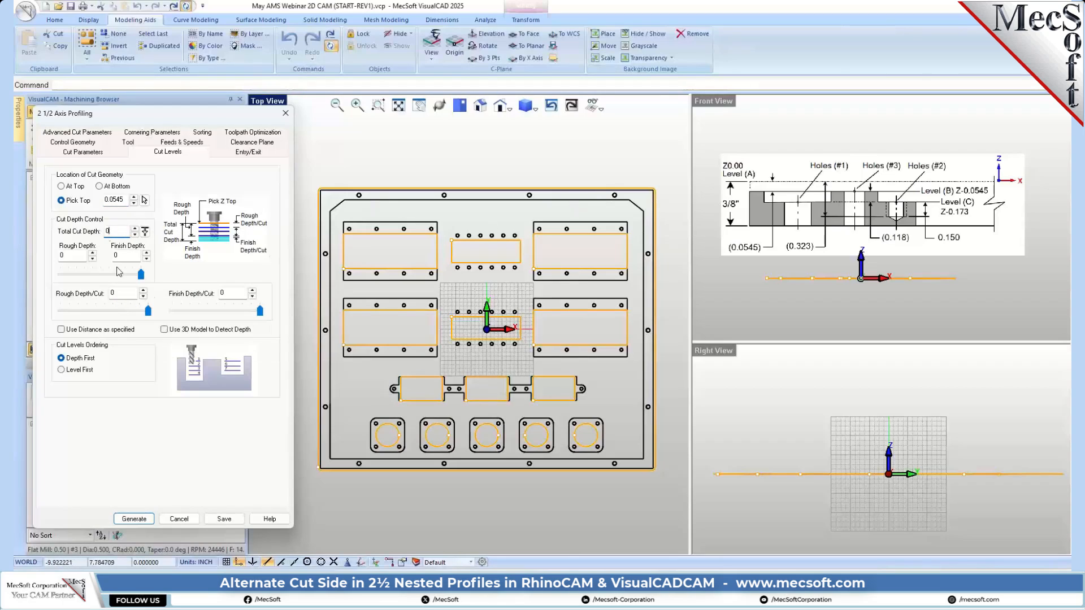
scroll(923, 230, up, 2)
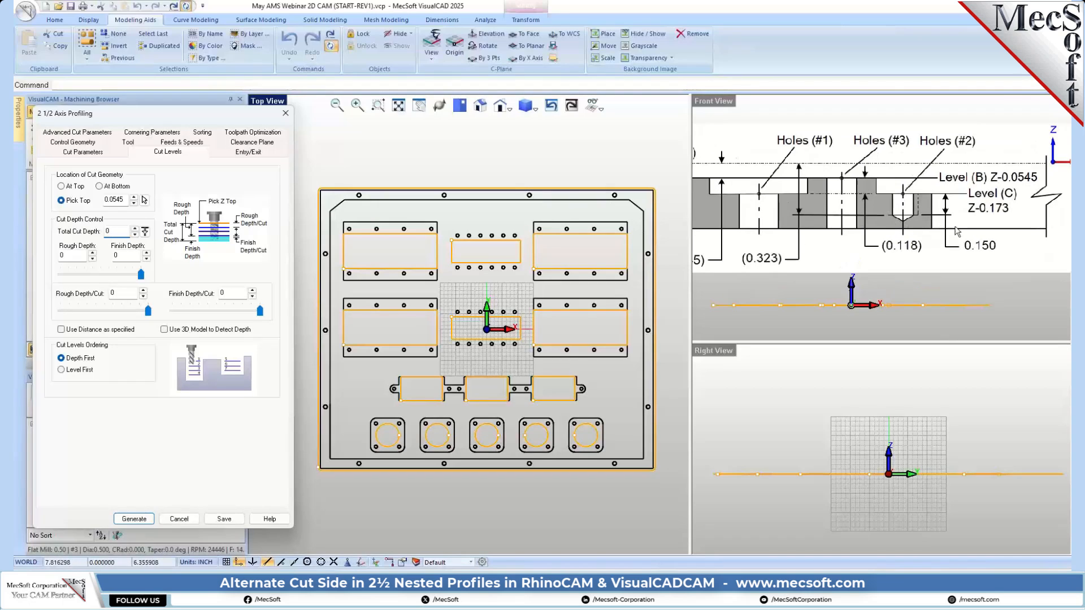
scroll(989, 216, up, 1)
scroll(989, 216, down, 3)
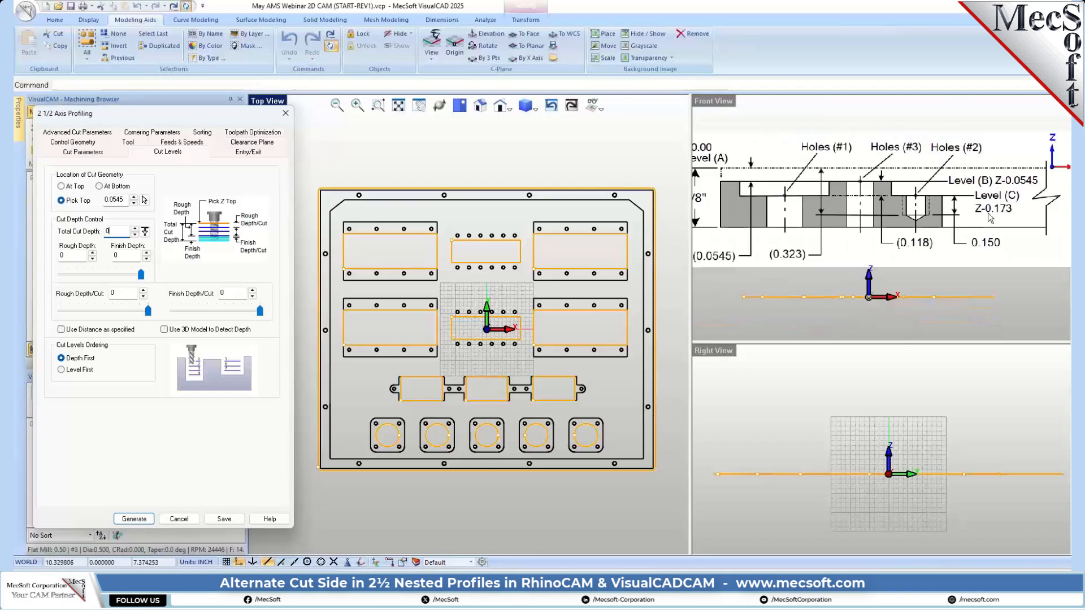
scroll(955, 218, down, 1)
scroll(926, 195, up, 1)
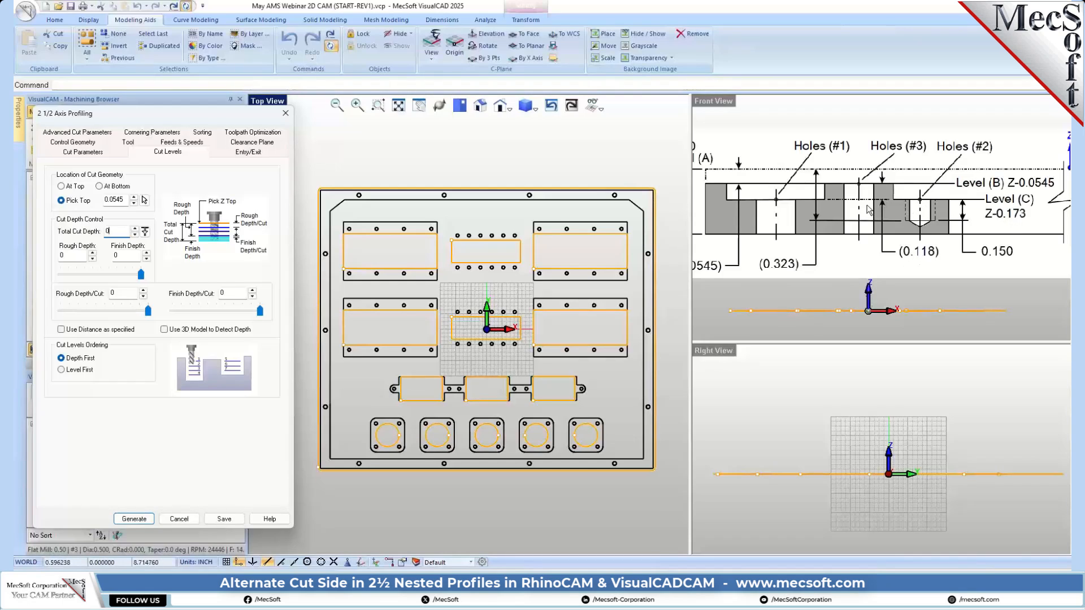
scroll(876, 209, down, 1)
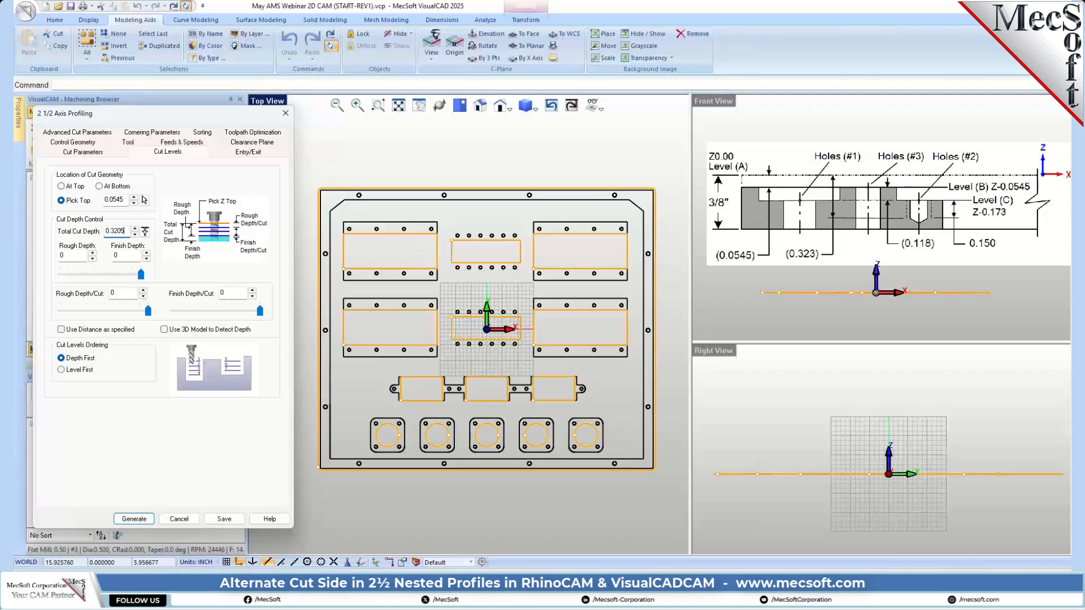
key(Tab)
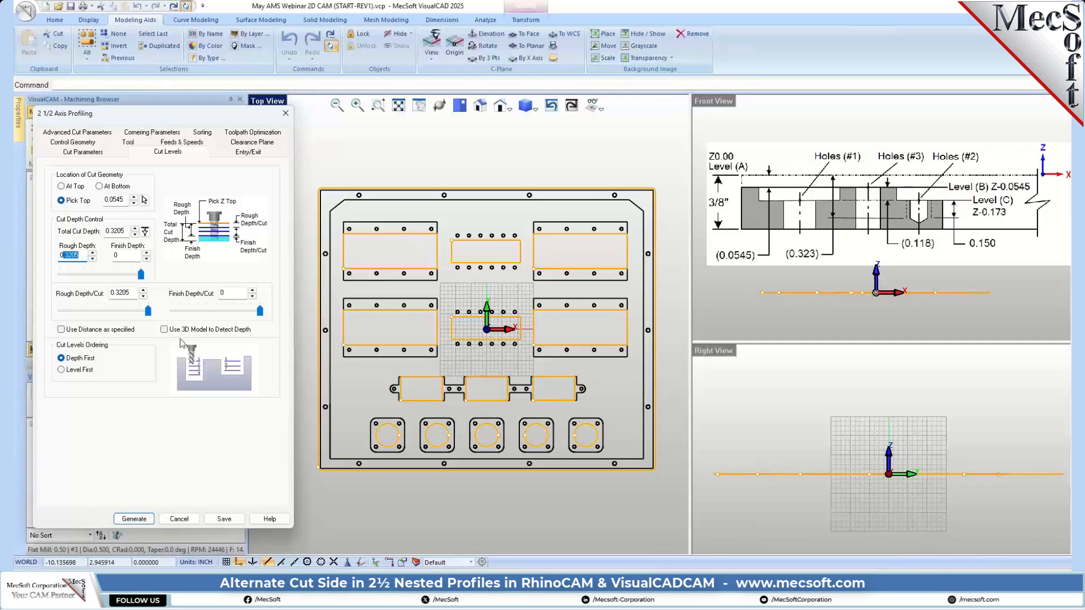
drag(148, 312, 95, 315)
Step: Set the entry motion to Along Path and the exit motion to None, and generate the profiling toolpath
click(244, 151)
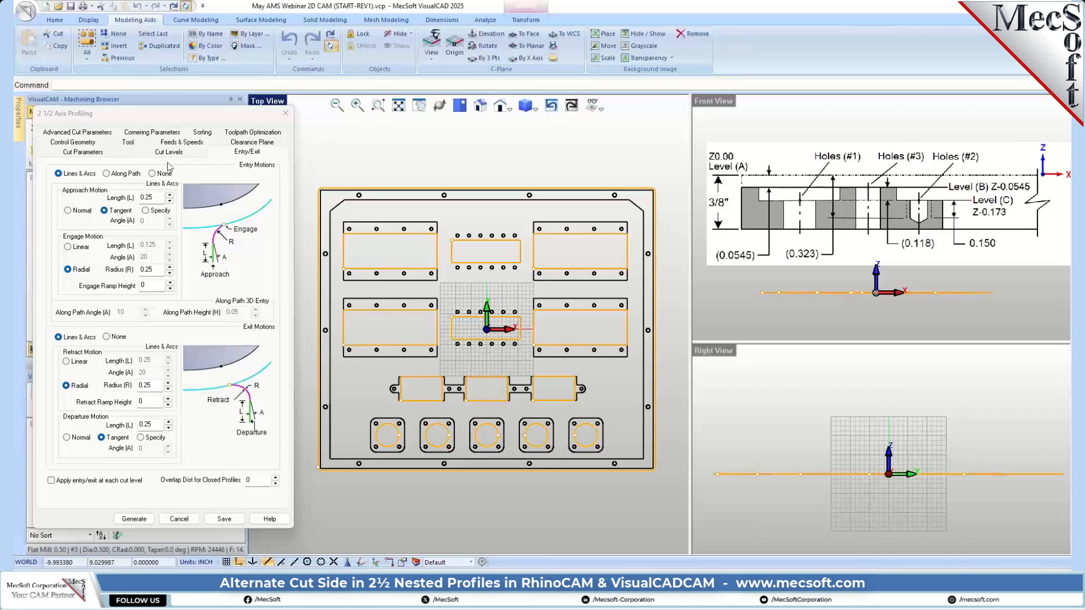
click(107, 174)
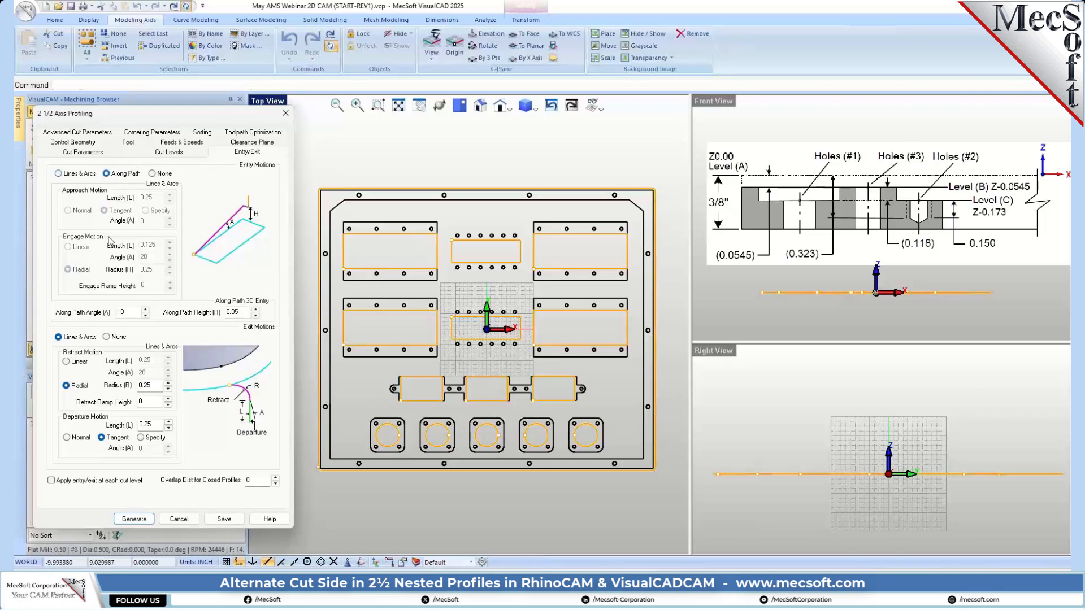
click(107, 337)
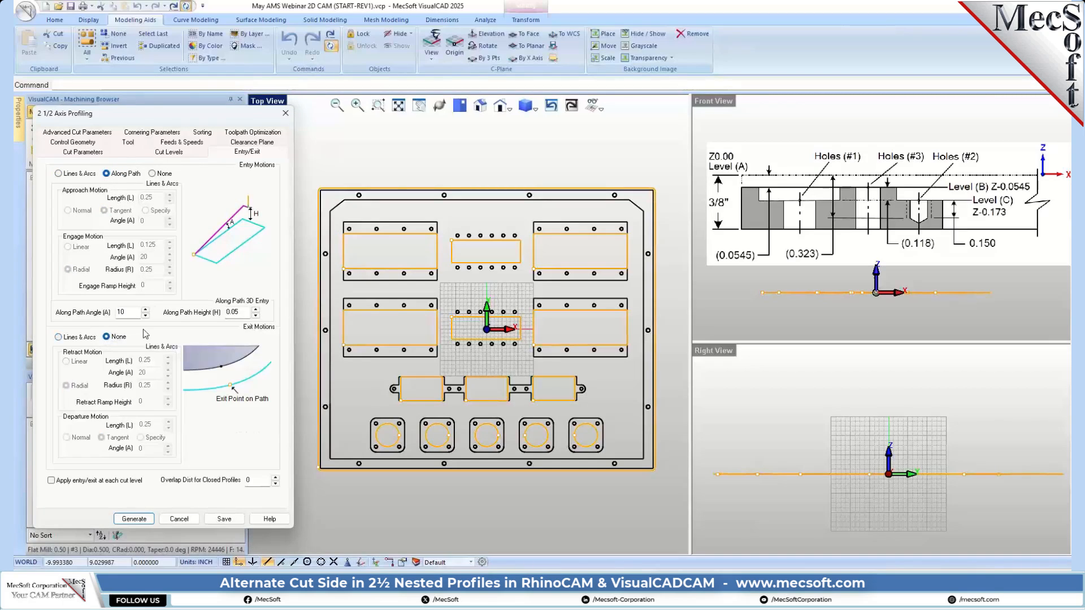
click(136, 520)
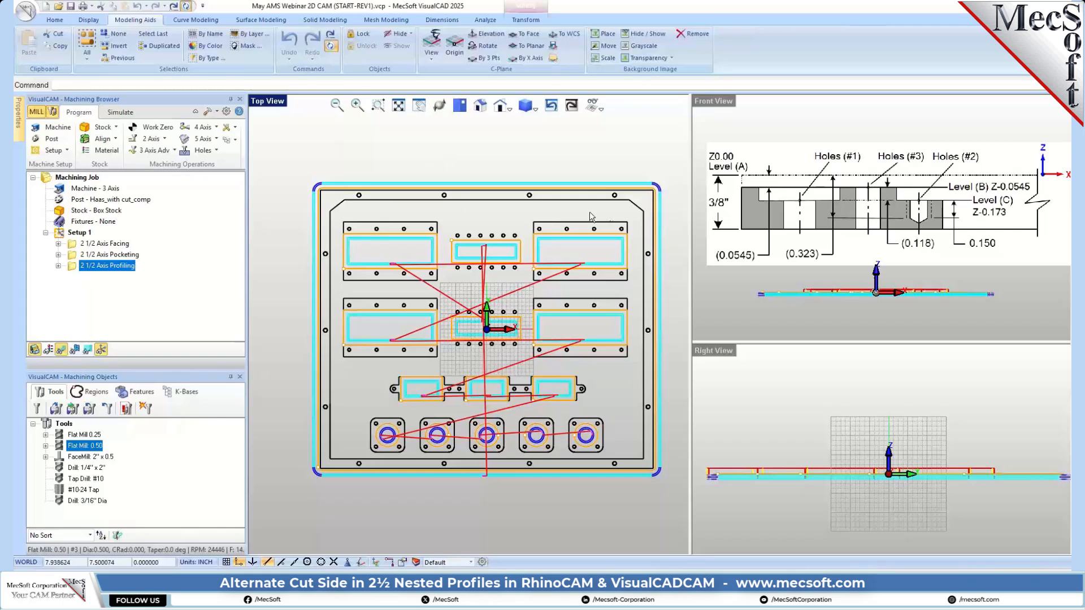
Step: Examine the profiling toolpaths around the outer boundary, rectangular and circular cutouts, and check the cut levels in the Front view
scroll(627, 218, up, 3)
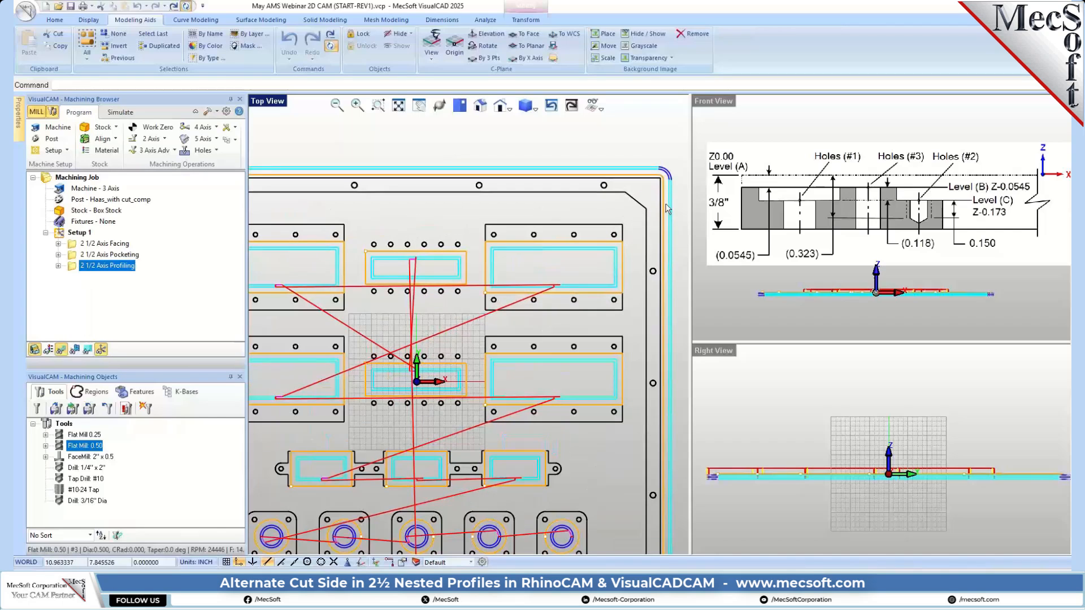
scroll(682, 192, up, 3)
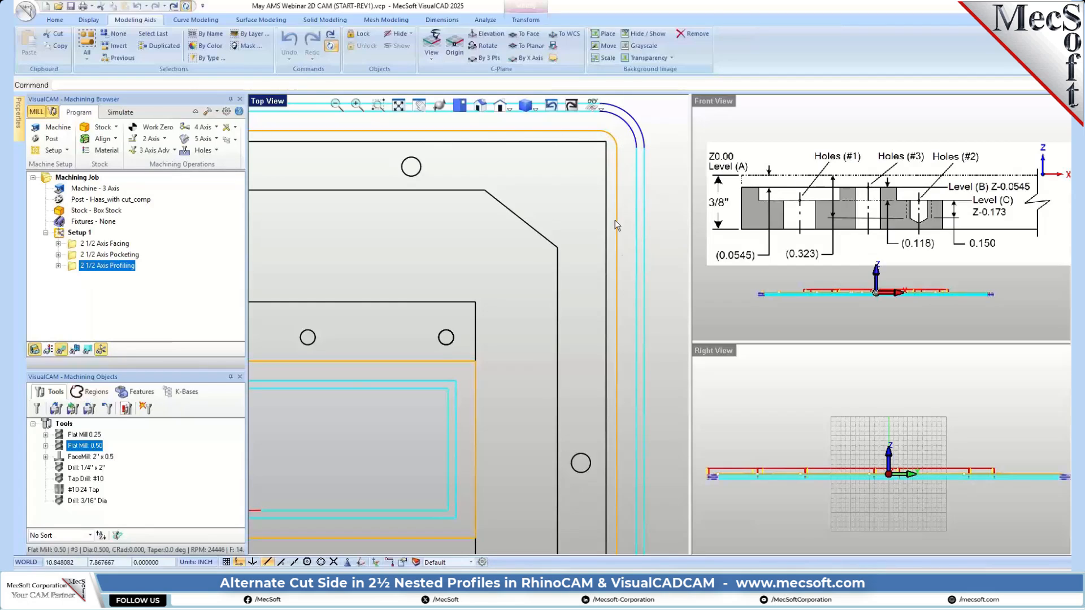
scroll(613, 180, down, 3)
scroll(503, 310, up, 2)
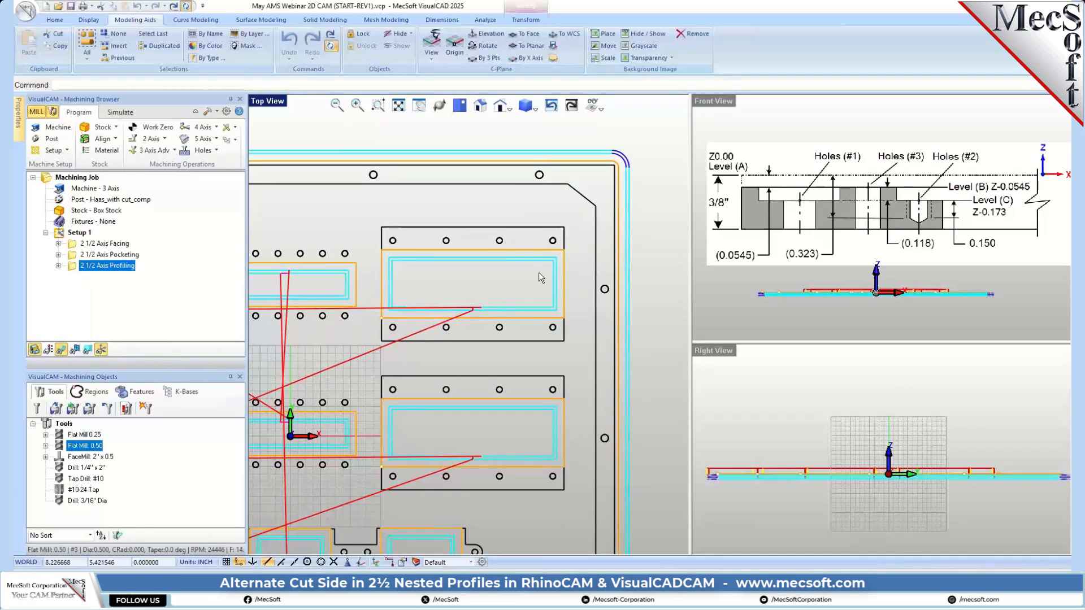
scroll(538, 271, up, 2)
scroll(538, 271, down, 4)
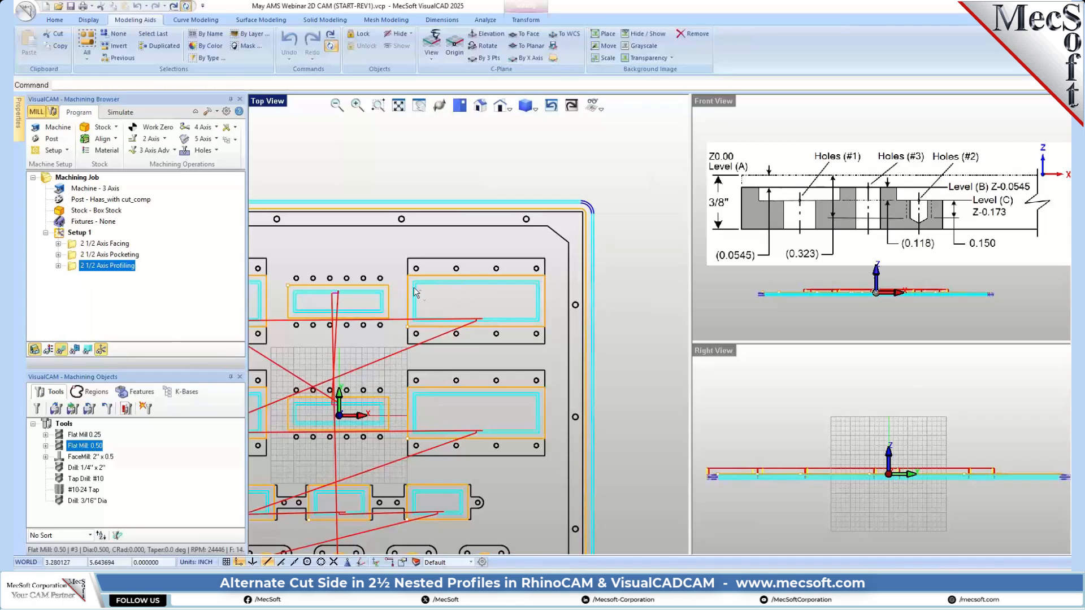
scroll(440, 292, up, 4)
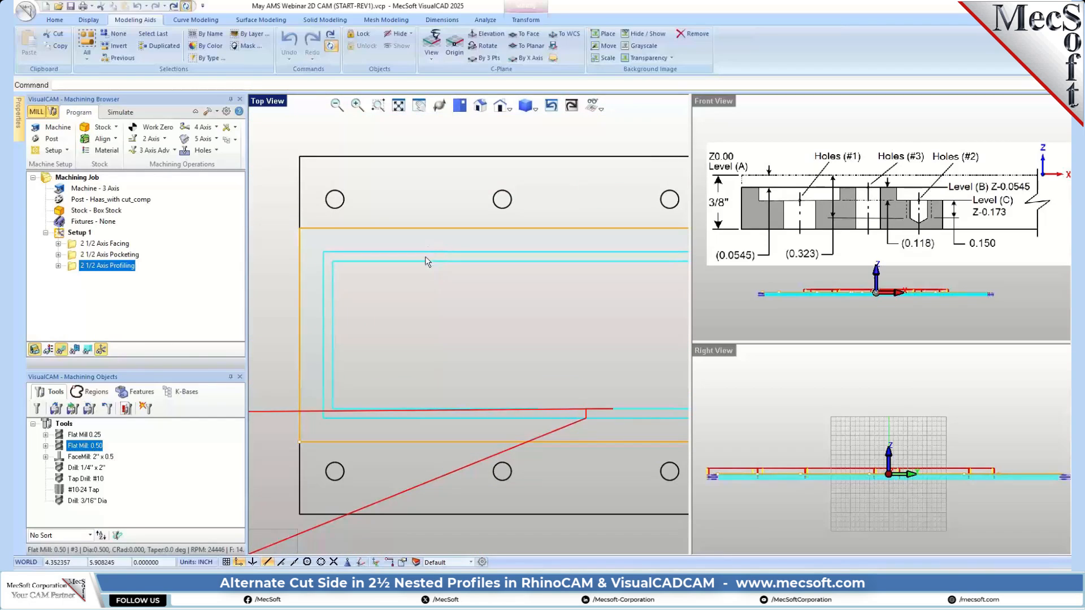
scroll(376, 265, down, 3)
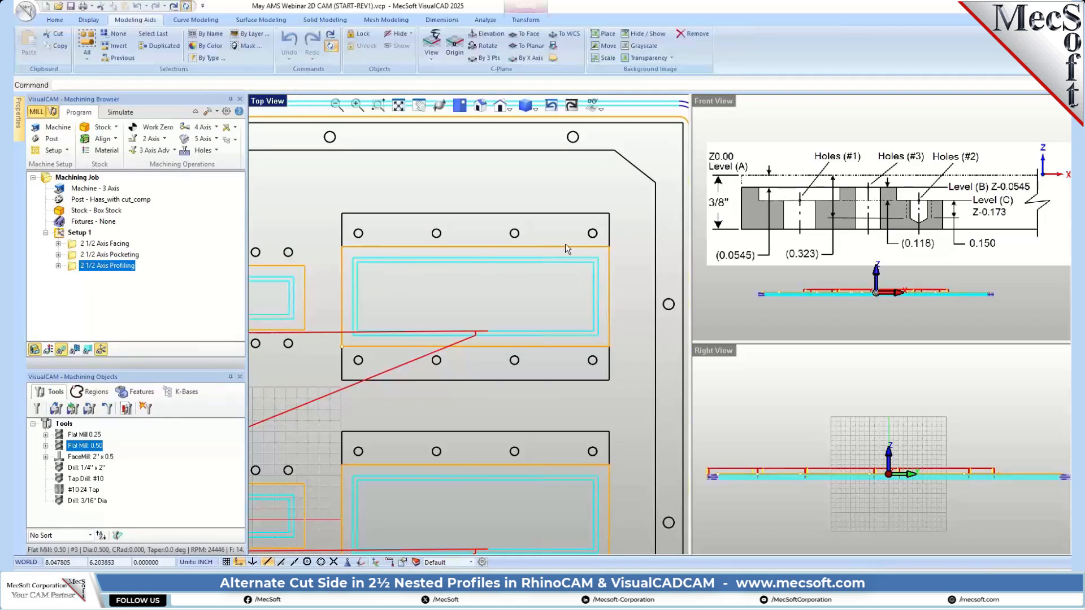
scroll(588, 280, down, 5)
scroll(456, 452, up, 4)
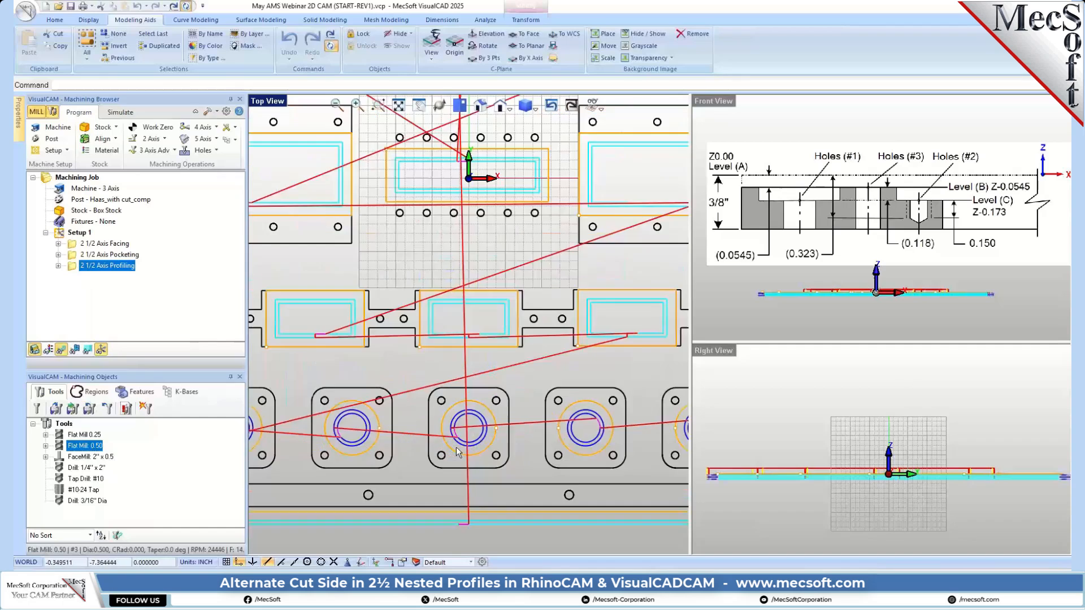
scroll(457, 452, up, 6)
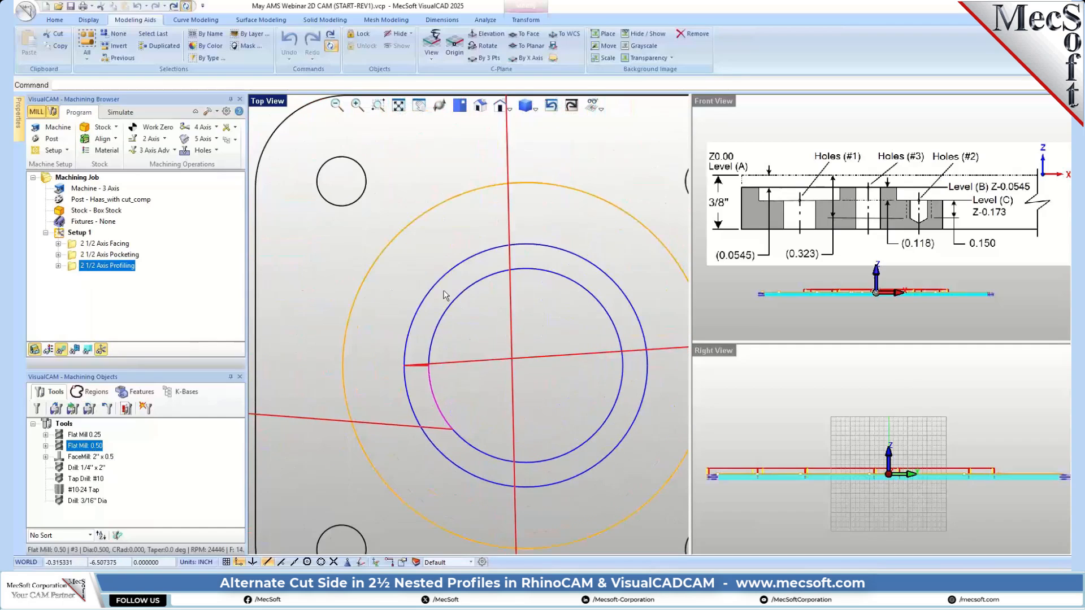
scroll(427, 317, down, 6)
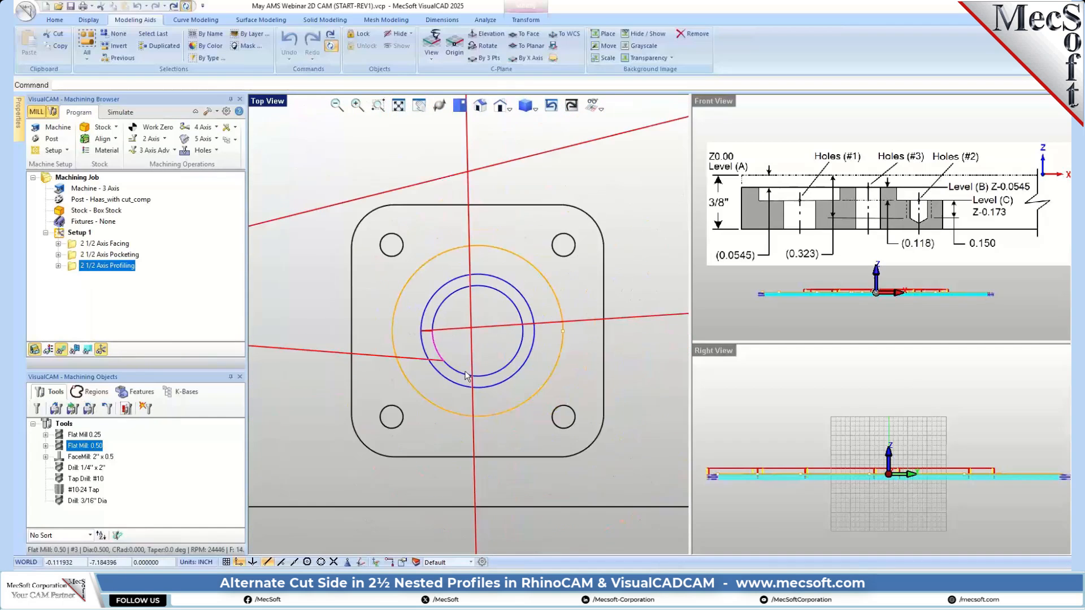
scroll(748, 236, up, 10)
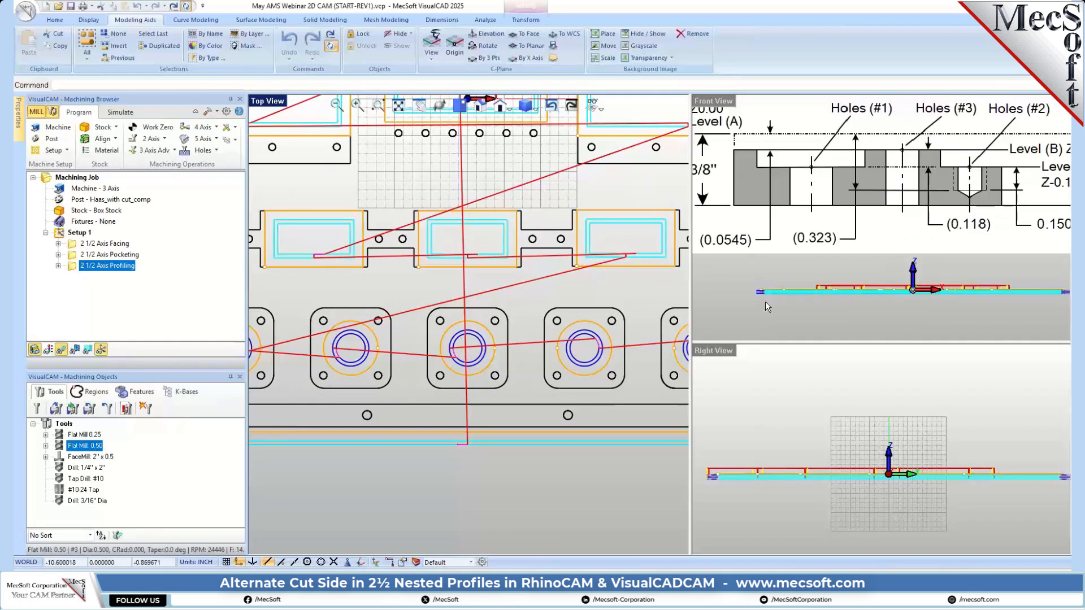
scroll(741, 279, up, 4)
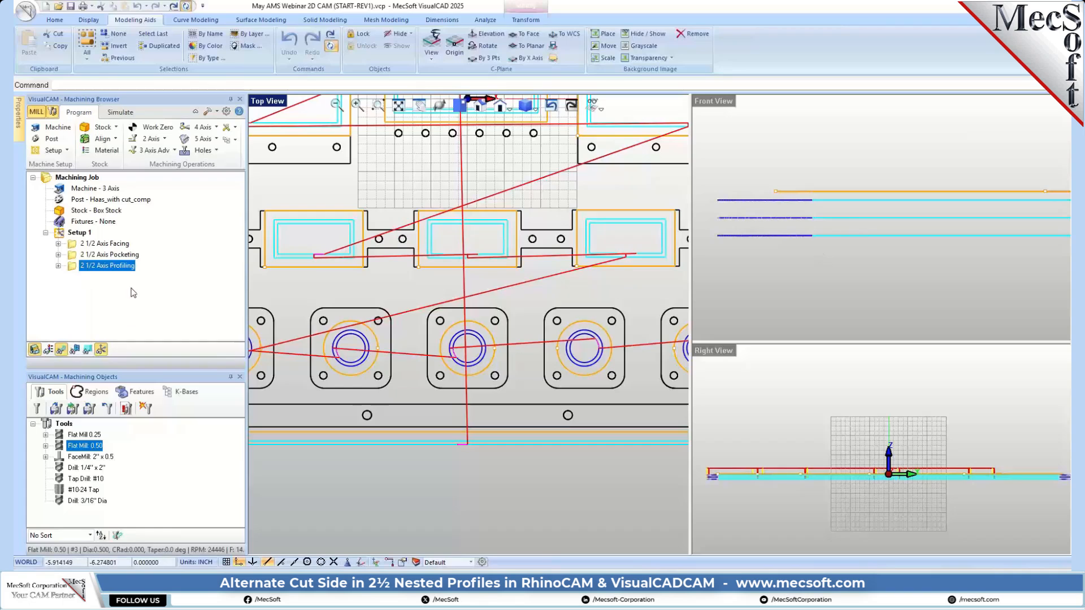
Step: Change the Pick Top value of the 2 1/2 Axis Profiling operation to -0.0545 and regenerate the toolpath
double_click(73, 266)
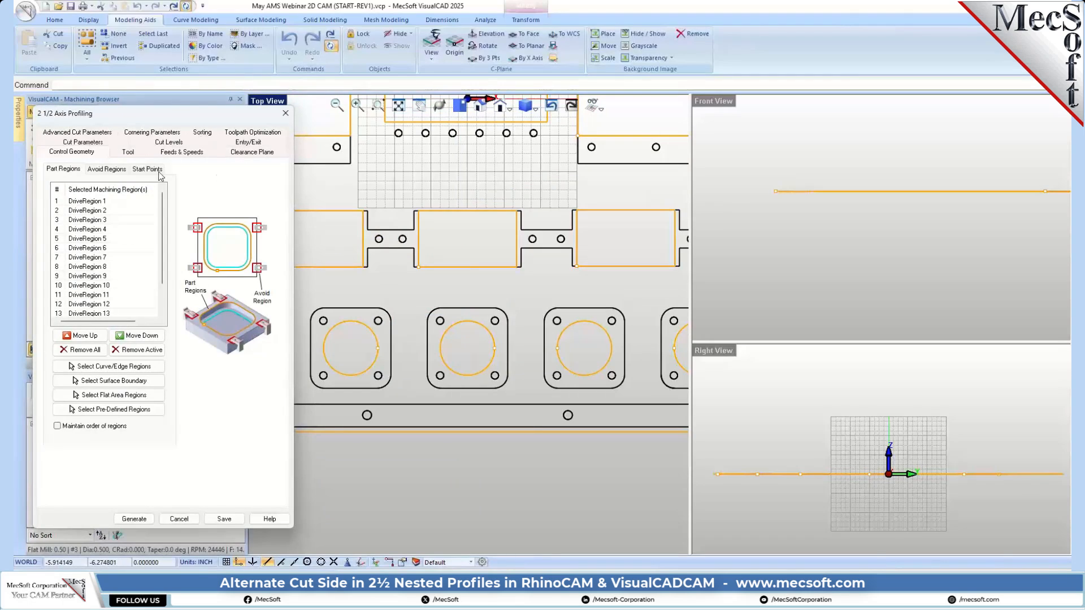
click(180, 145)
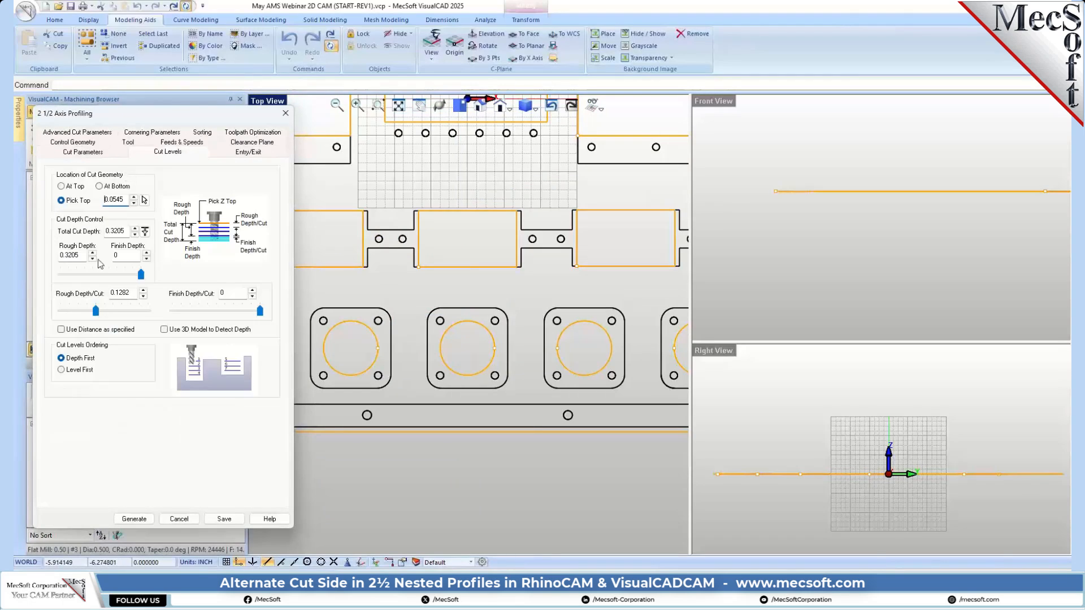
mouse_move(117, 204)
text(-)
click(134, 519)
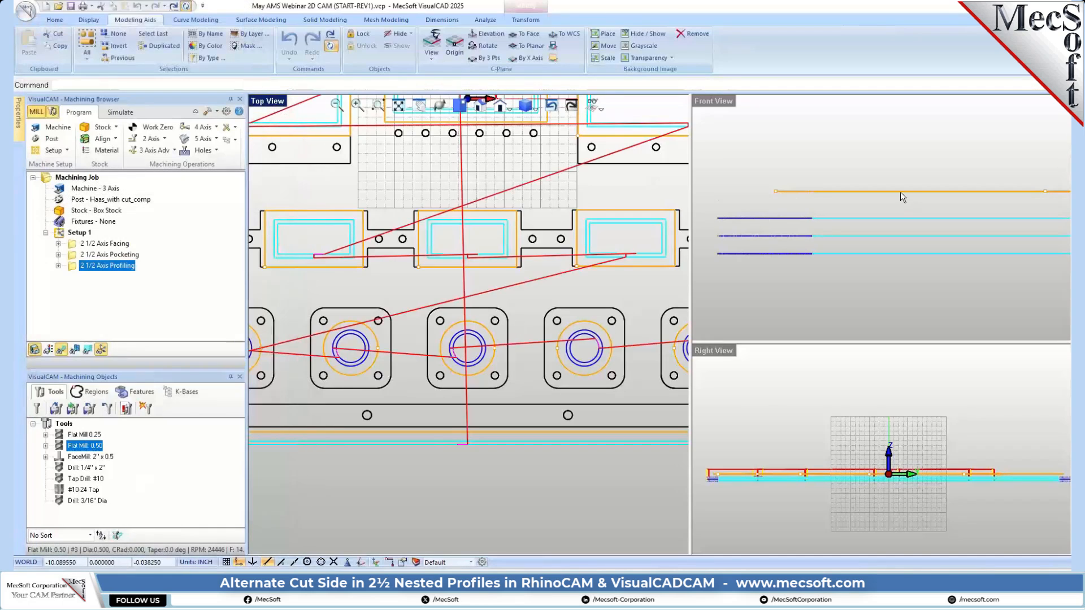
Step: Check the regenerated cut levels in the Front view and play the profiling operation's cutting simulation
scroll(769, 185, down, 5)
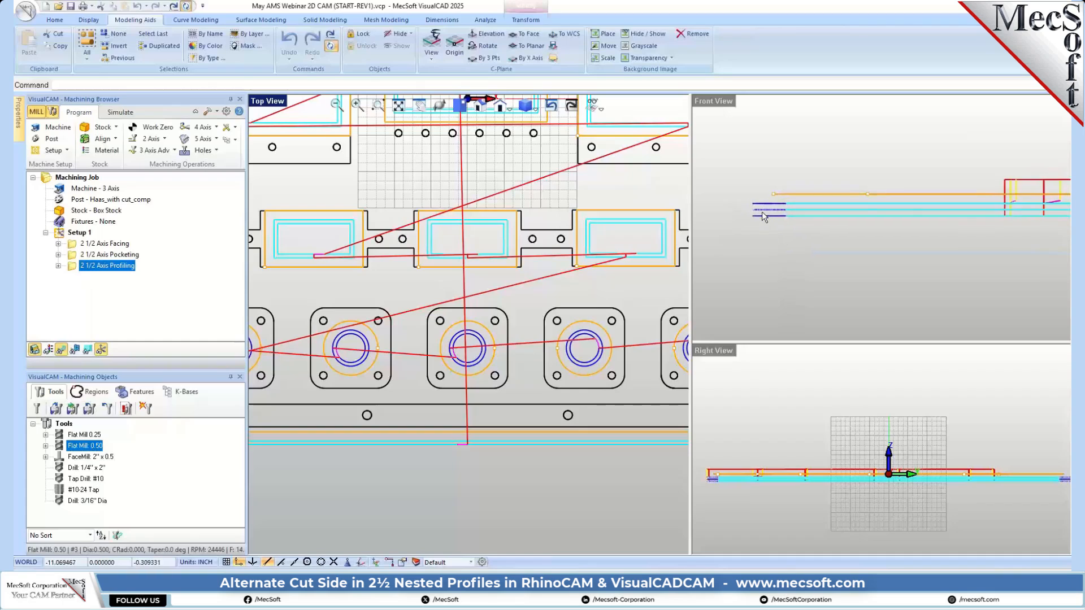
scroll(769, 203, up, 6)
scroll(770, 203, up, 1)
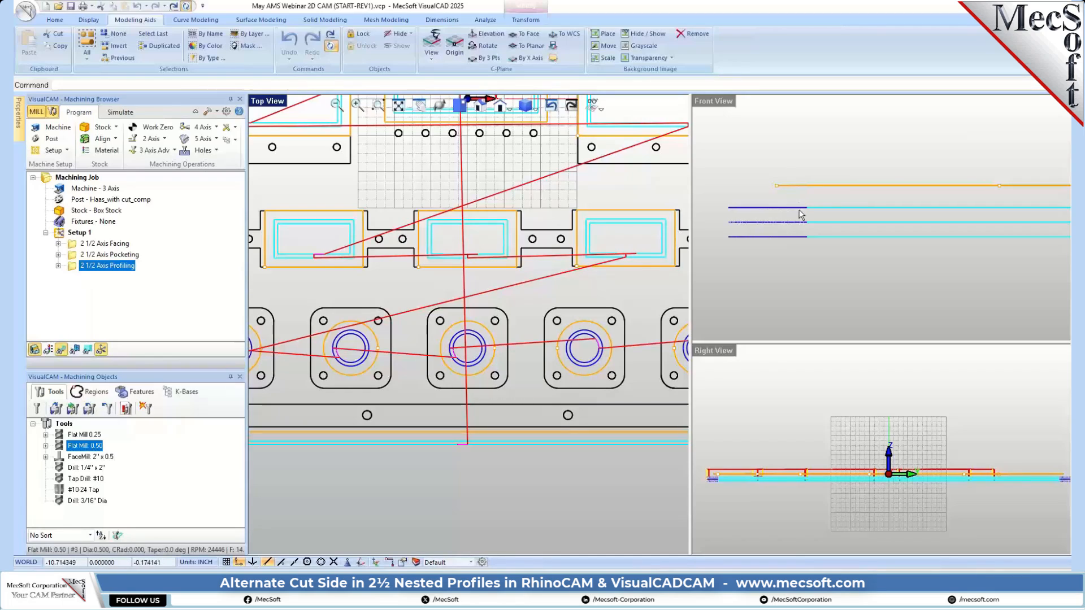
scroll(803, 229, down, 3)
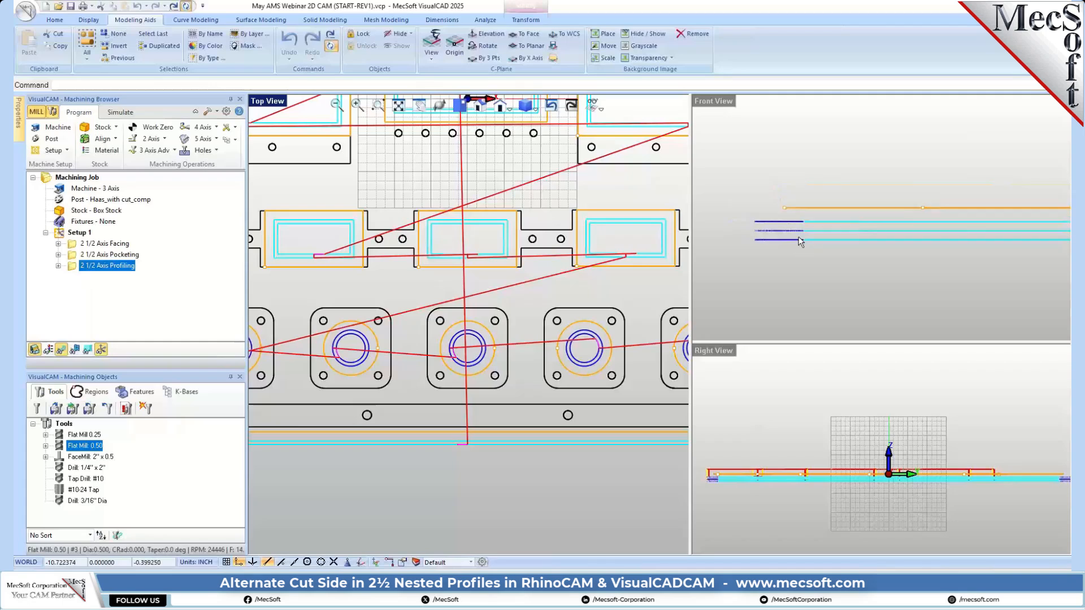
click(122, 112)
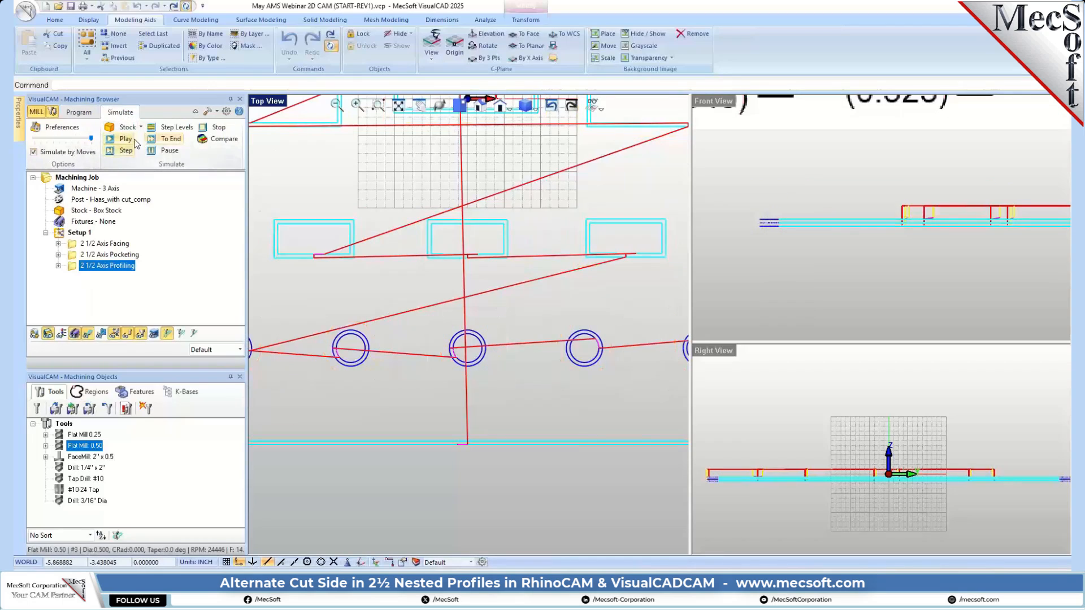
click(126, 139)
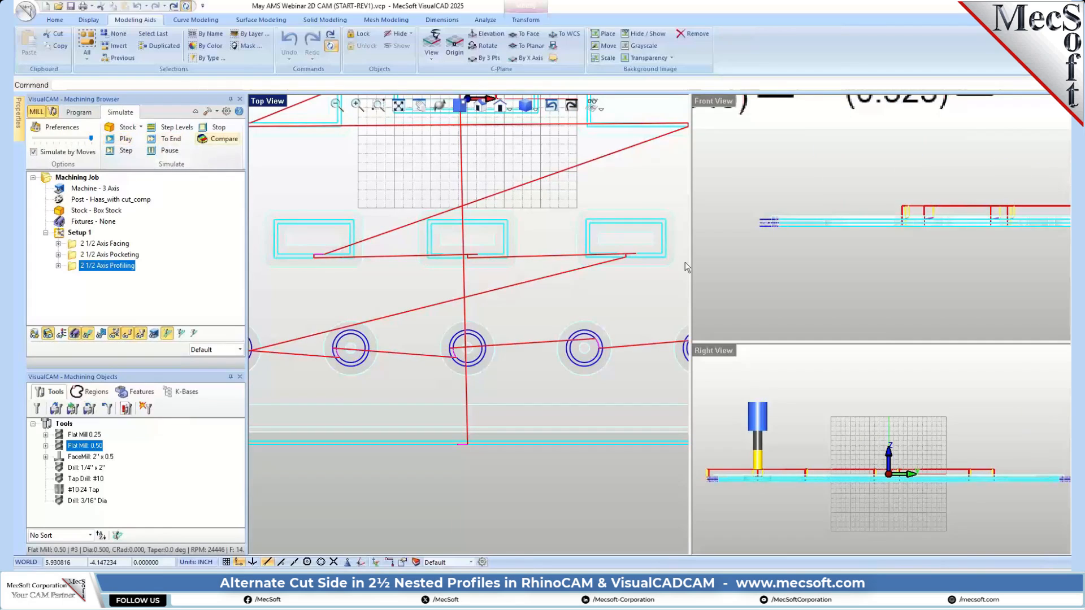
Step: Compare the profiling toolpath's cut levels in the Front view with Levels A, B and C on the cross-section reference drawing
scroll(800, 261, down, 1)
scroll(812, 229, down, 5)
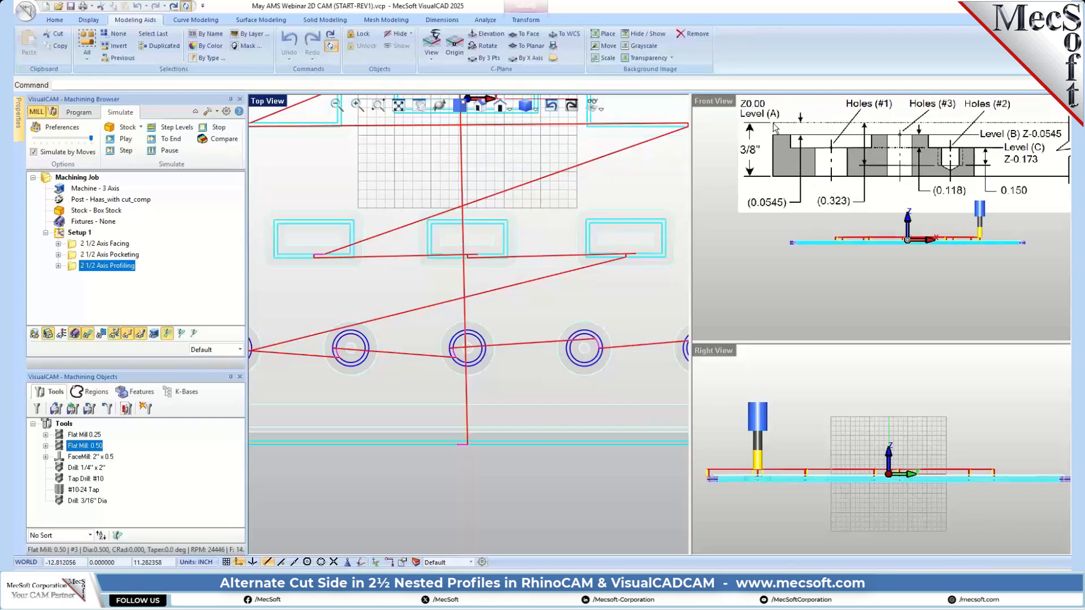
scroll(775, 127, up, 3)
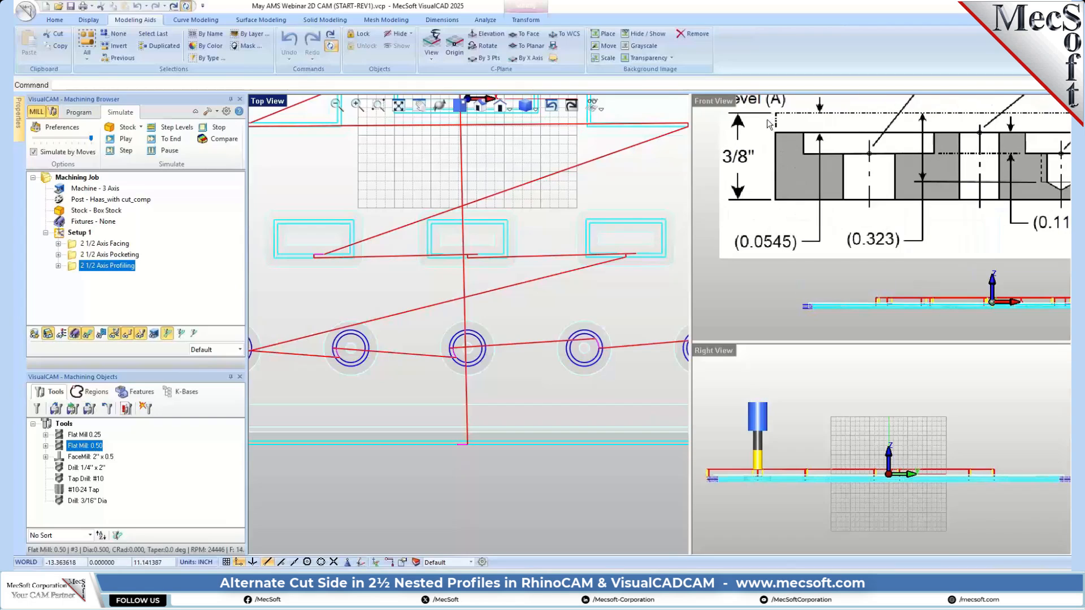
scroll(742, 194, down, 2)
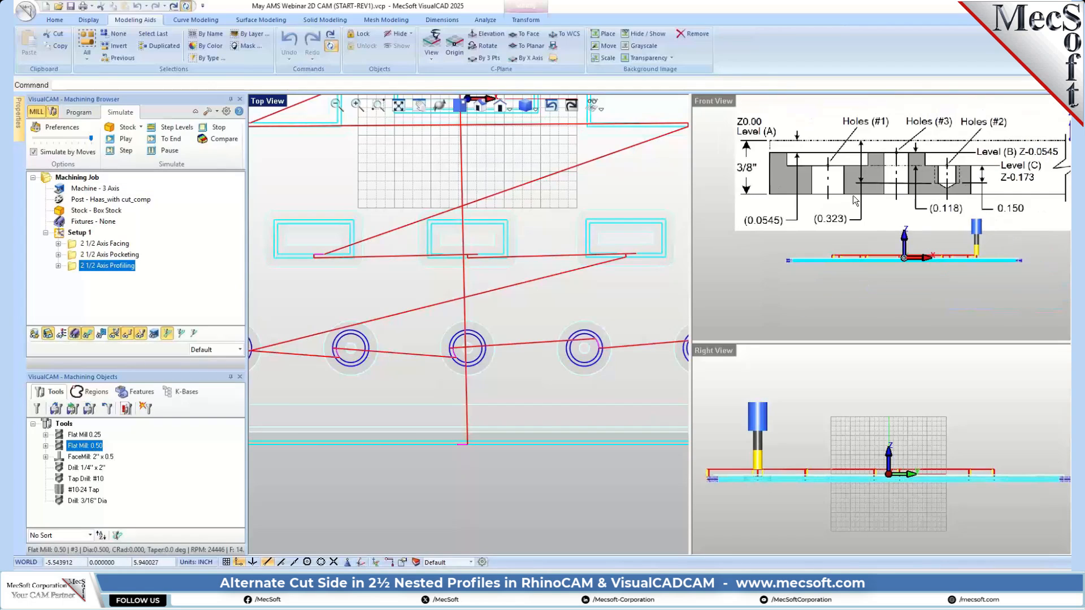
scroll(955, 214, up, 2)
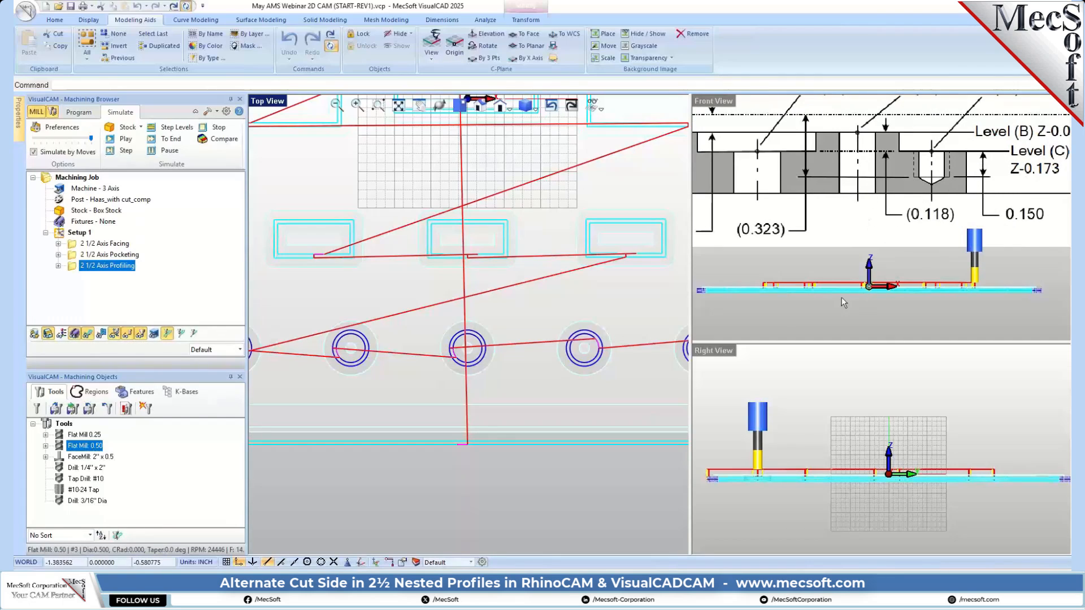
scroll(843, 303, down, 3)
scroll(857, 303, up, 5)
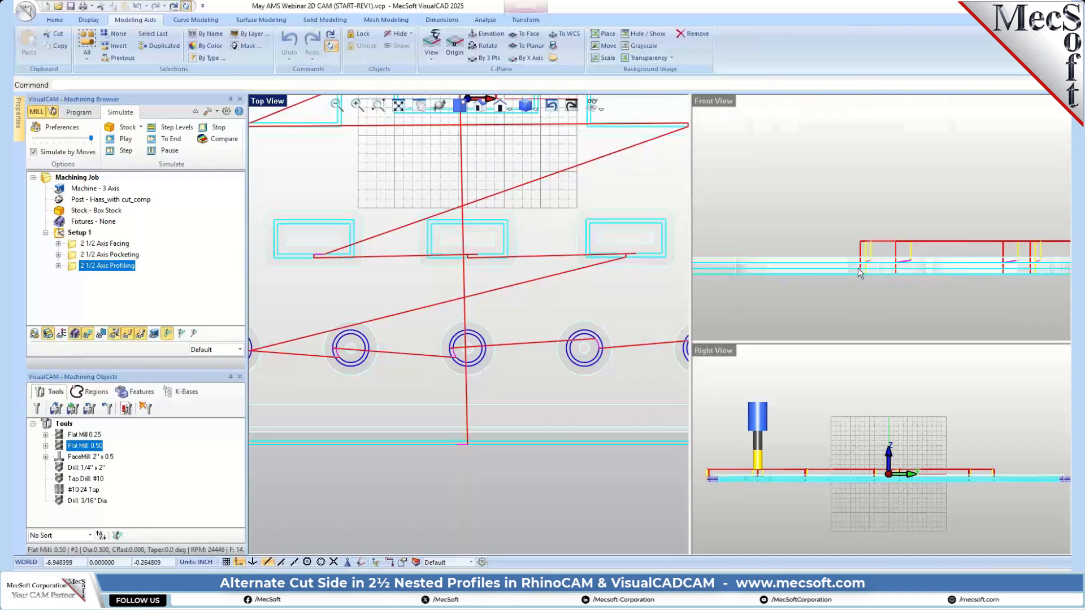
scroll(805, 266, up, 5)
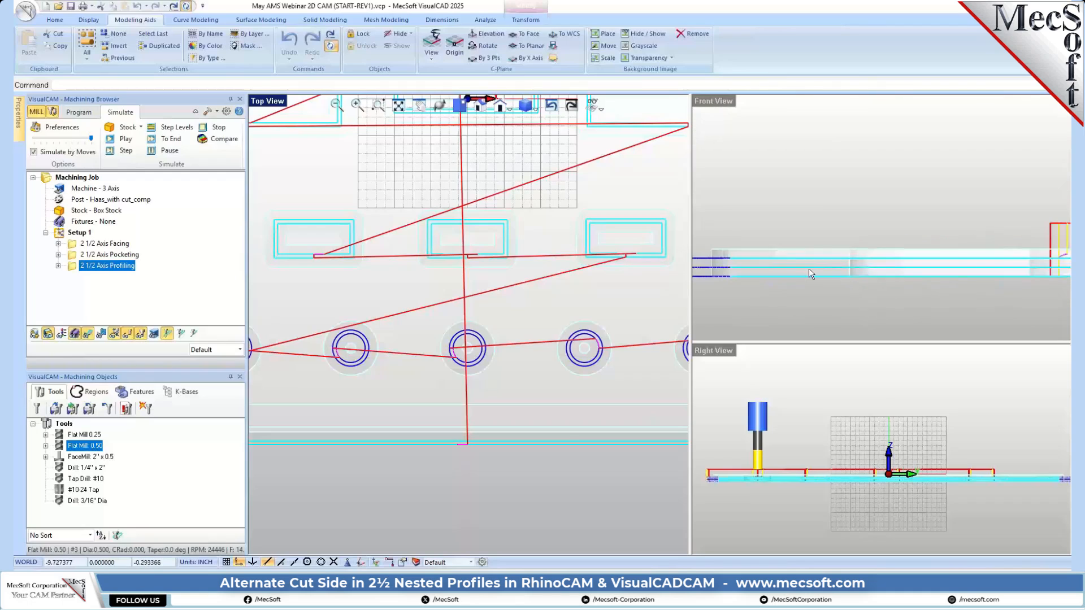
scroll(809, 269, up, 3)
scroll(851, 257, up, 1)
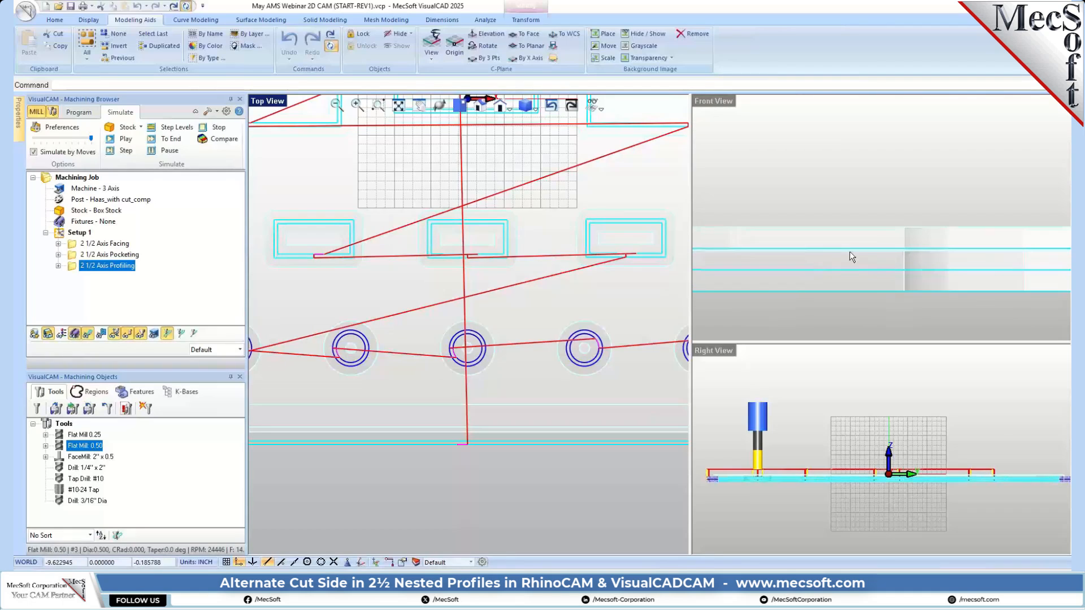
scroll(928, 158, down, 3)
scroll(919, 188, down, 1)
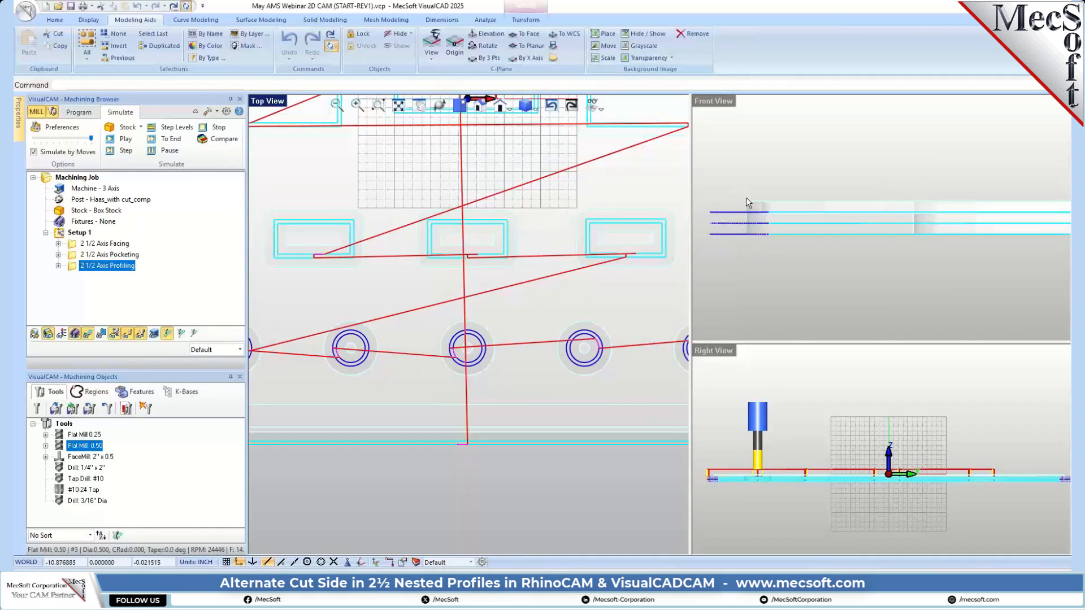
scroll(738, 205, up, 1)
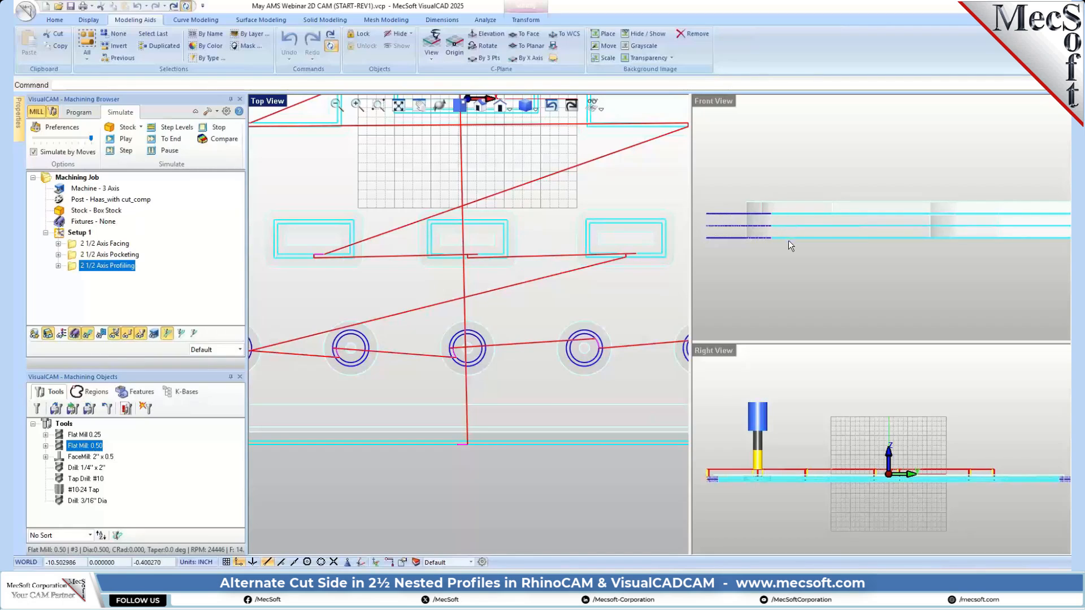
scroll(770, 218, down, 5)
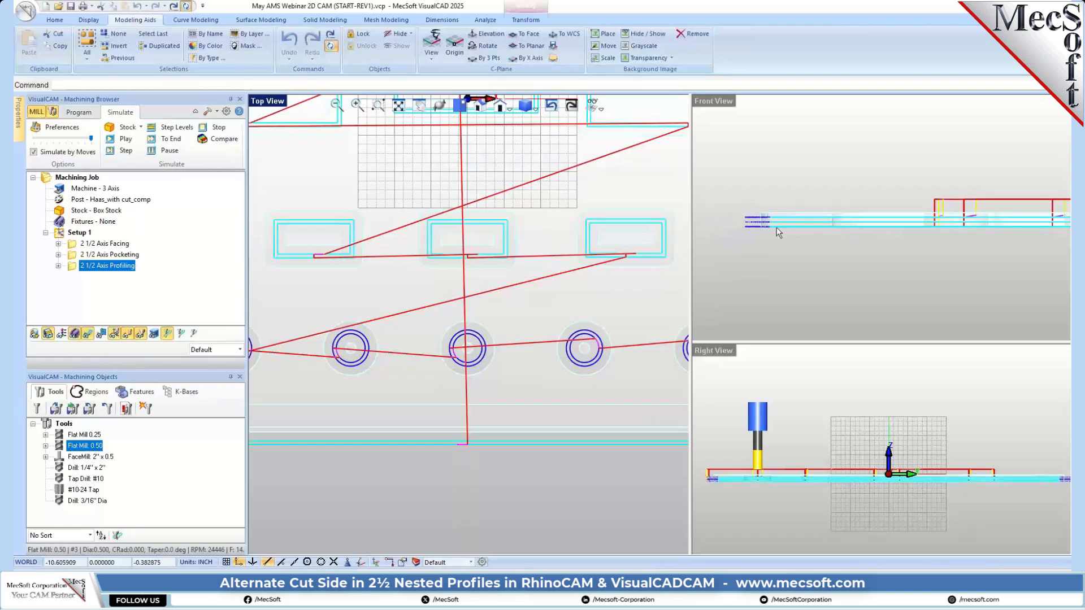
scroll(778, 227, up, 2)
scroll(772, 231, up, 3)
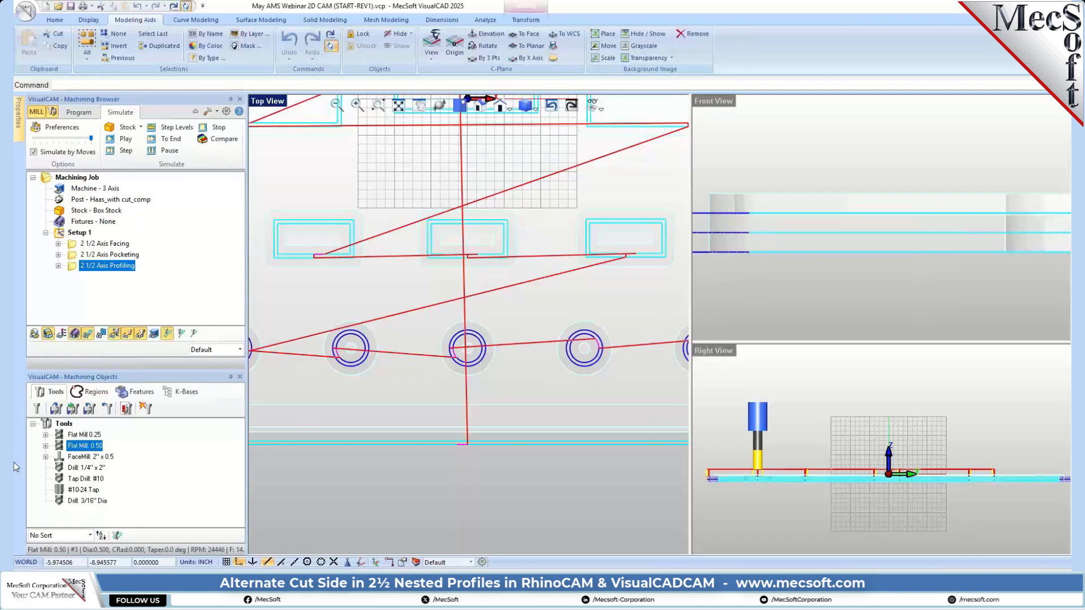
Step: Hide the toolpath display and inspect the simulated stock's cut depths in the Front view against the reference drawing
click(87, 334)
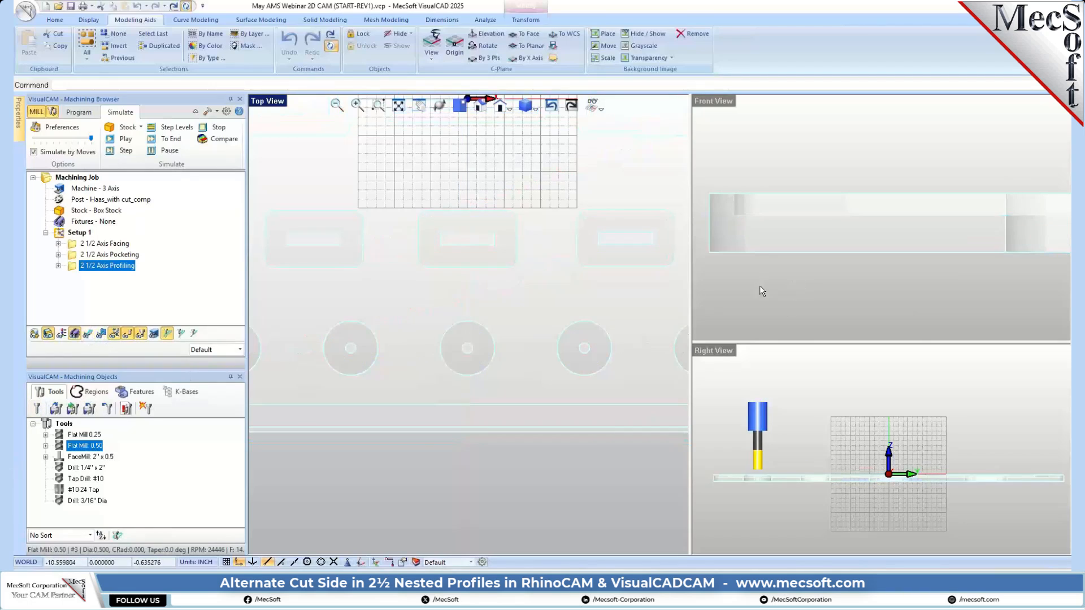
scroll(781, 225, up, 4)
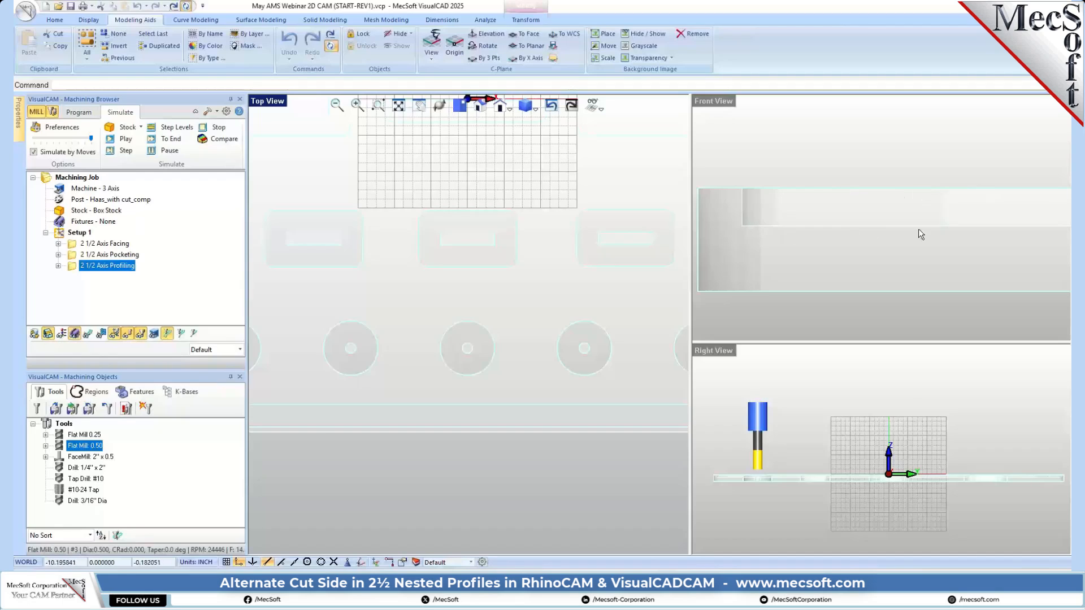
scroll(809, 226, up, 3)
scroll(738, 205, up, 5)
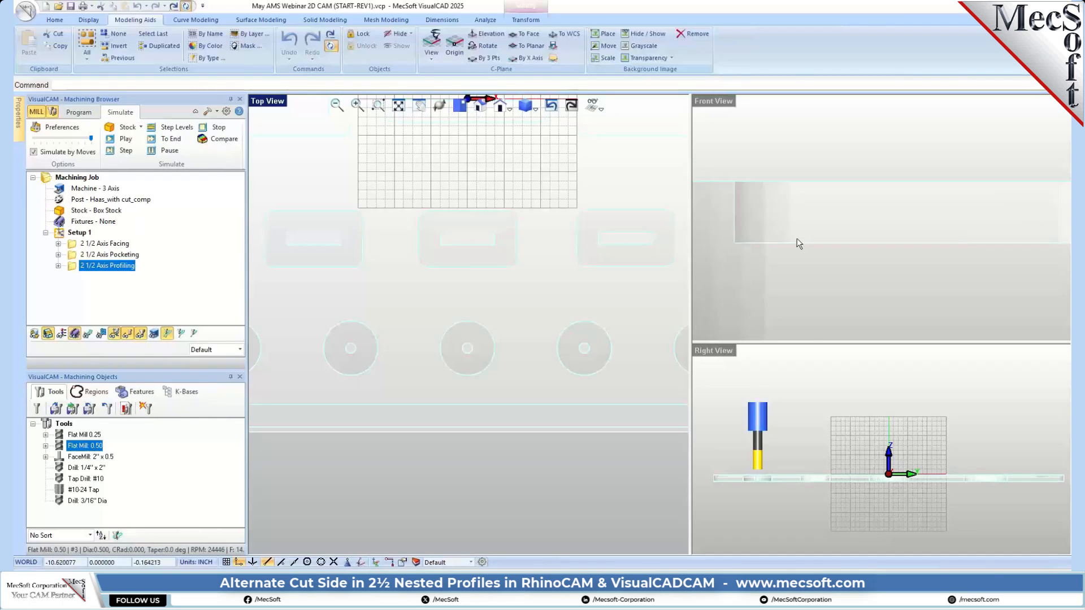
scroll(797, 242, down, 2)
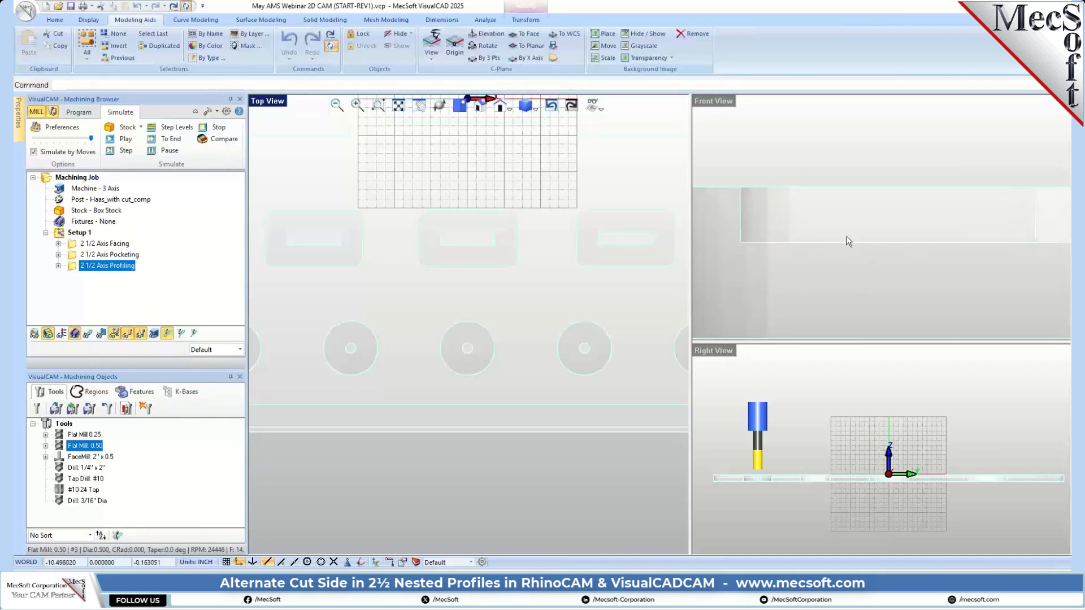
scroll(745, 244, up, 2)
scroll(760, 232, down, 5)
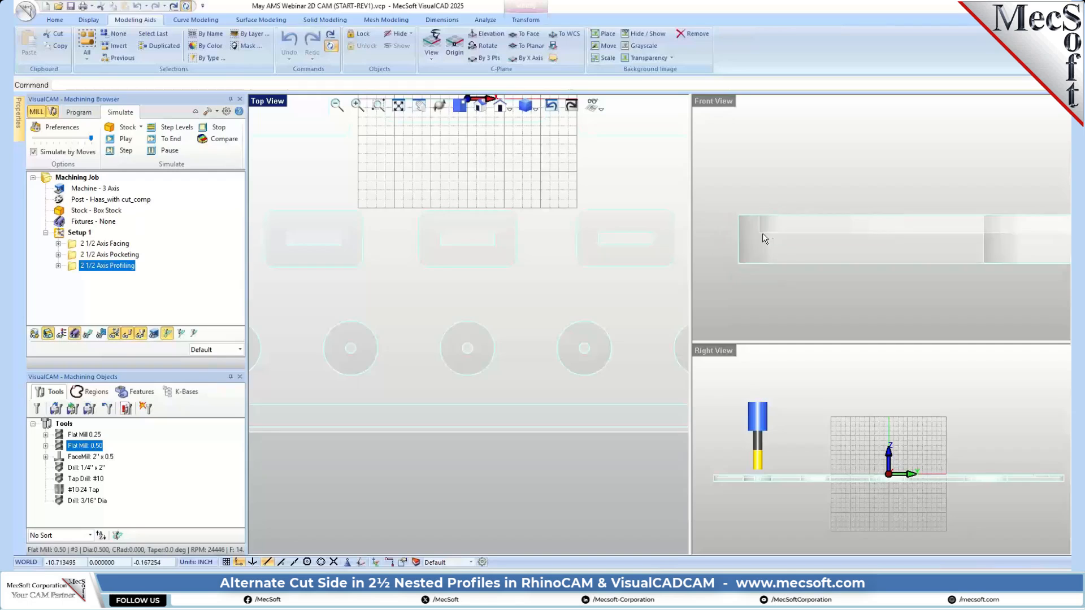
scroll(882, 245, up, 4)
scroll(881, 246, up, 1)
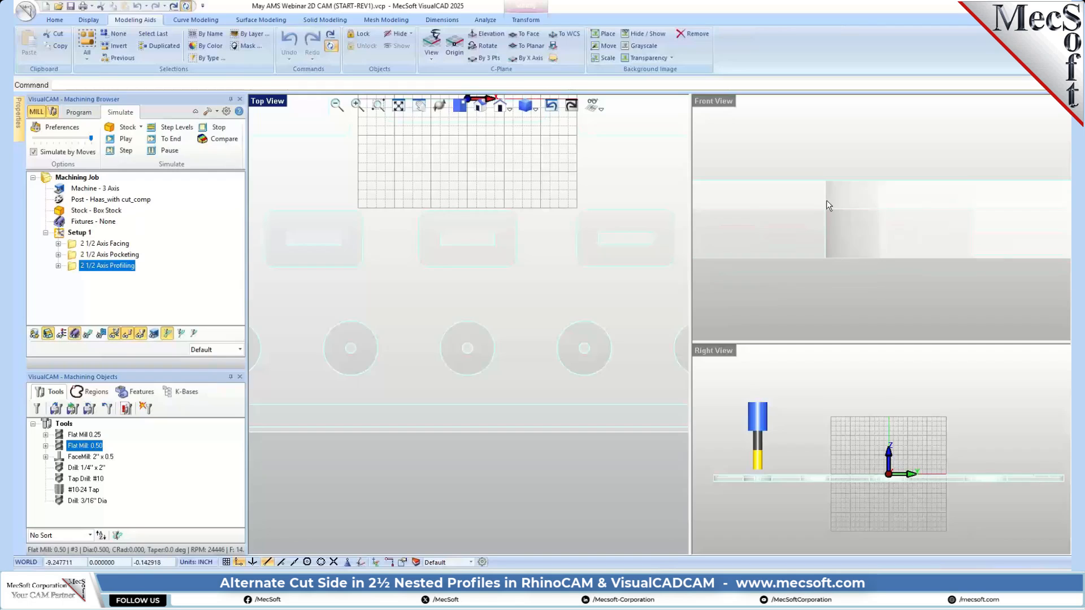
scroll(749, 266, down, 3)
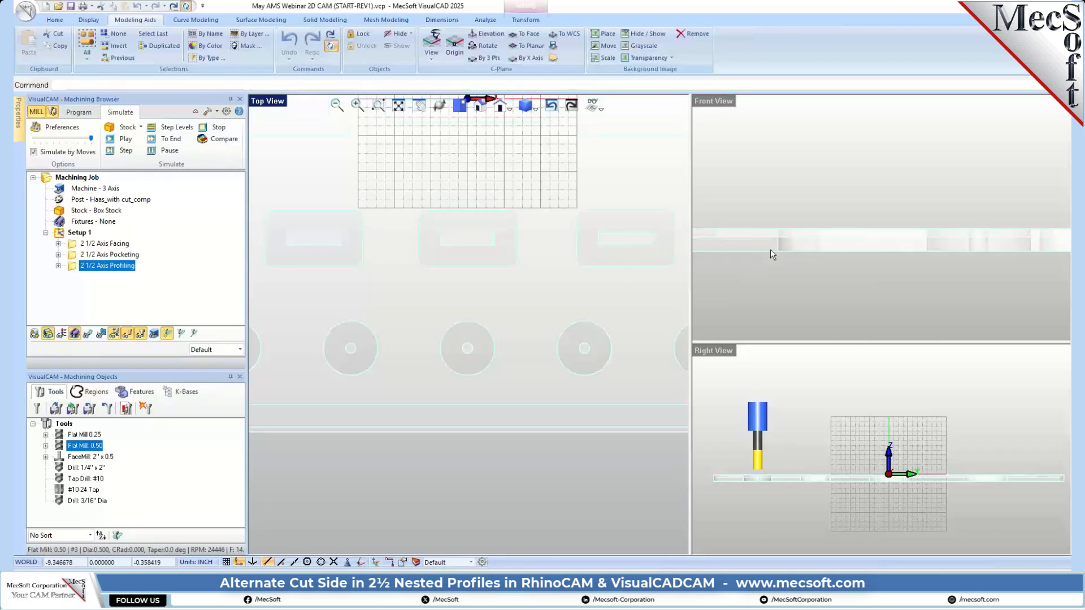
scroll(941, 248, up, 3)
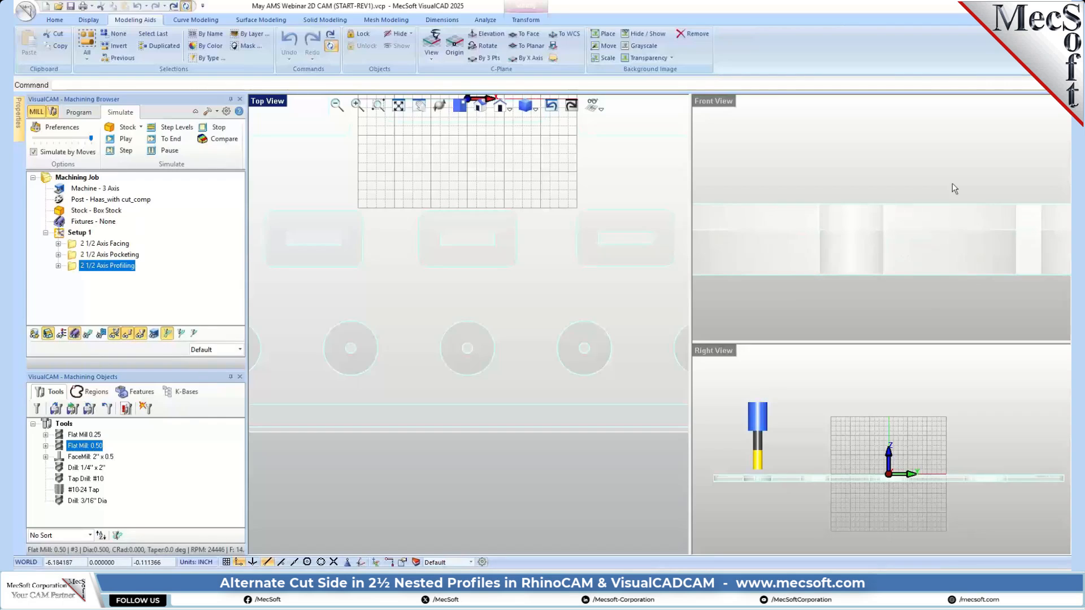
scroll(938, 195, down, 5)
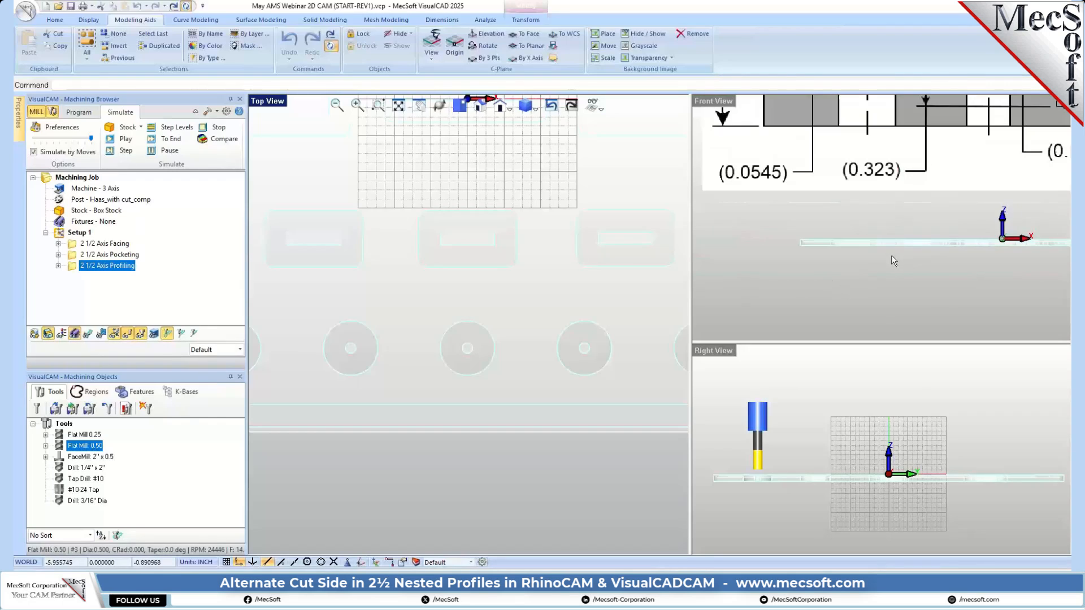
scroll(893, 260, down, 5)
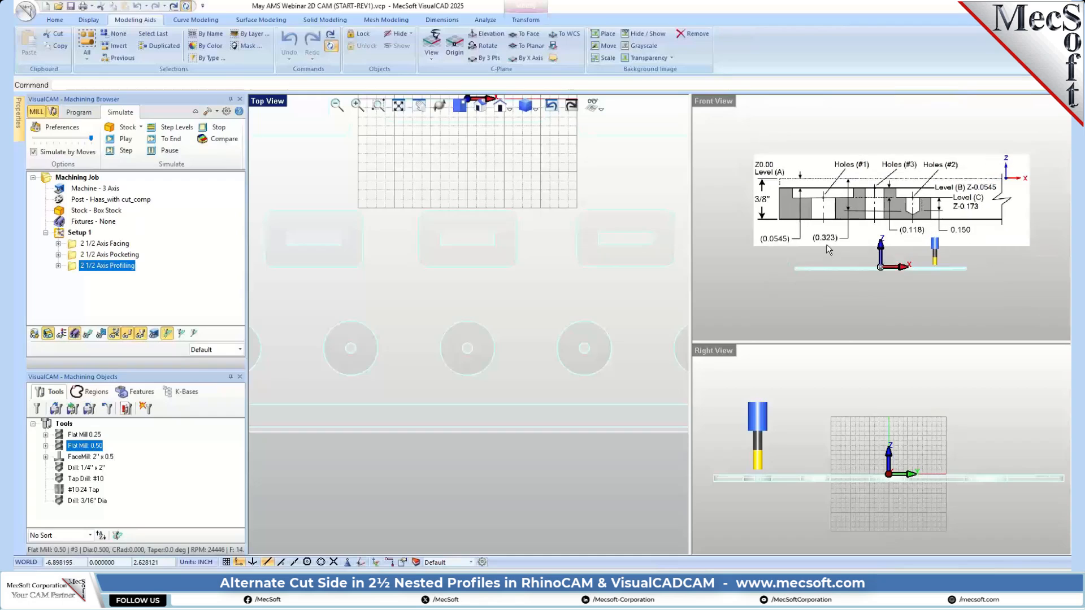
scroll(826, 244, up, 1)
Step: Set the stock model simulation display transparency to fully opaque and show the cut stock in an isometric view
scroll(498, 344, down, 5)
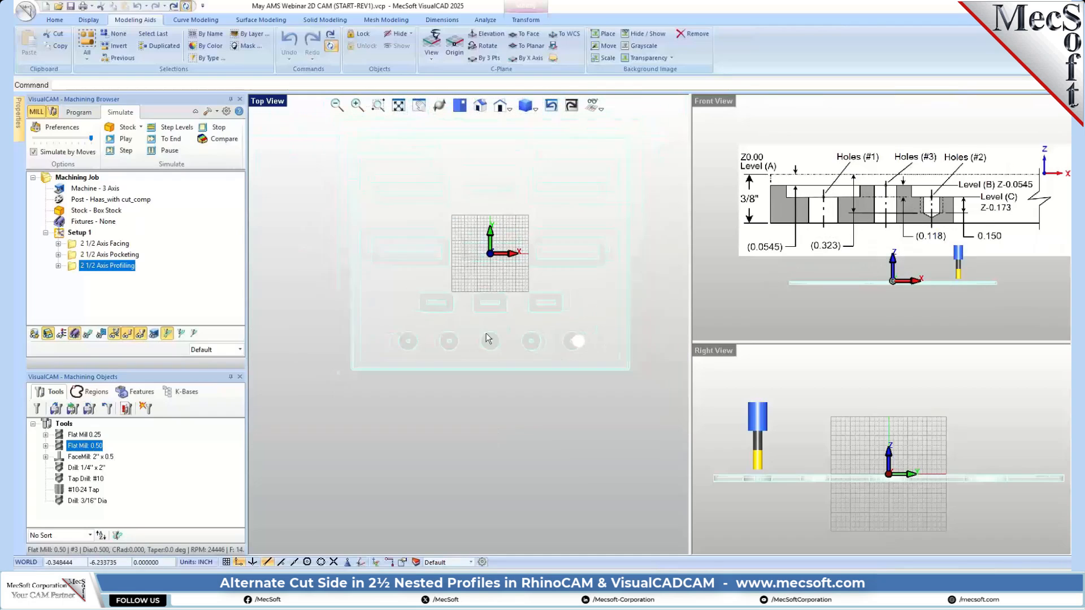
scroll(542, 226, up, 3)
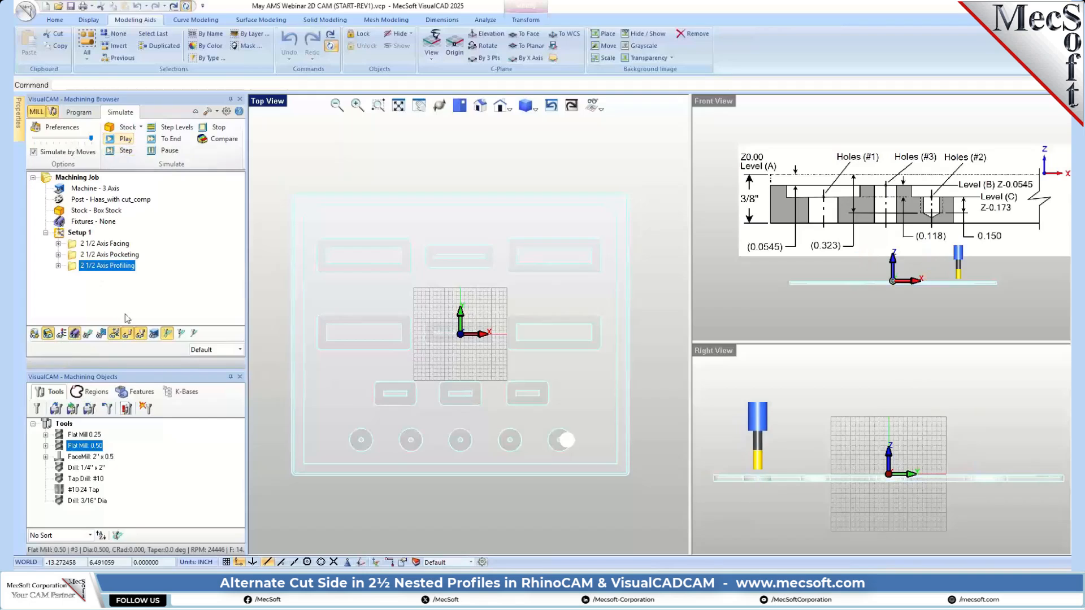
click(70, 128)
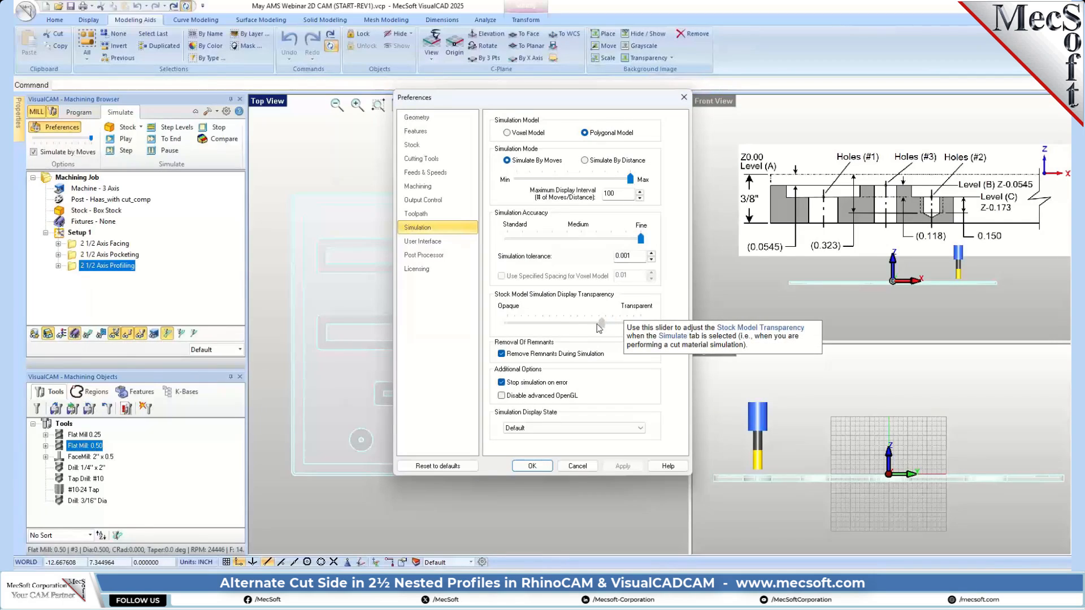
drag(606, 323, 506, 323)
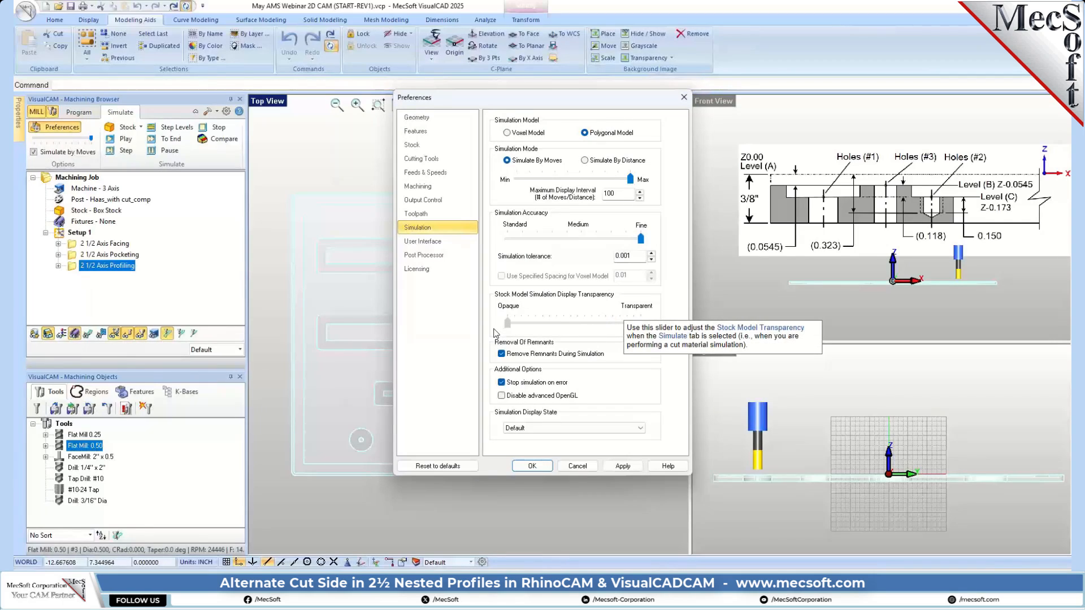
click(537, 466)
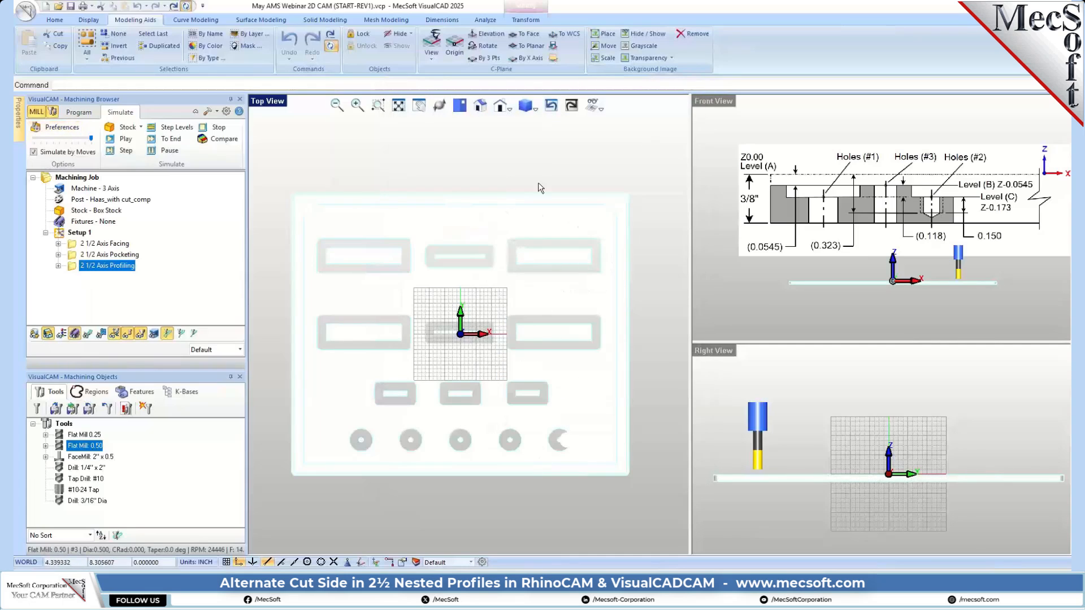
click(481, 106)
scroll(507, 351, up, 5)
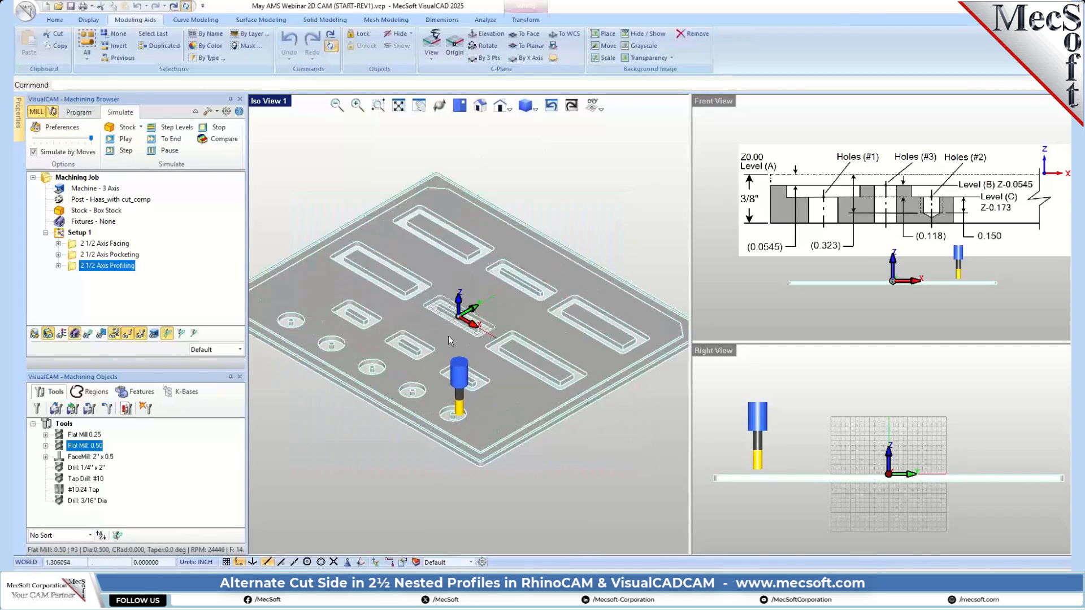